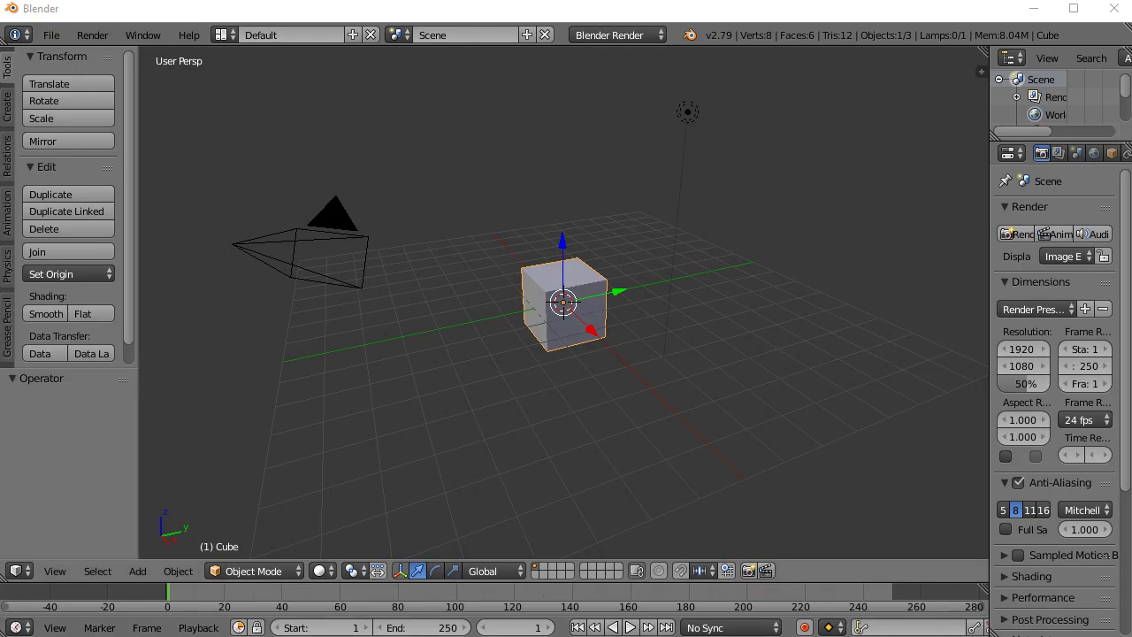
- Open the MonkeyFace.blend file from the Desktop
click(51, 34)
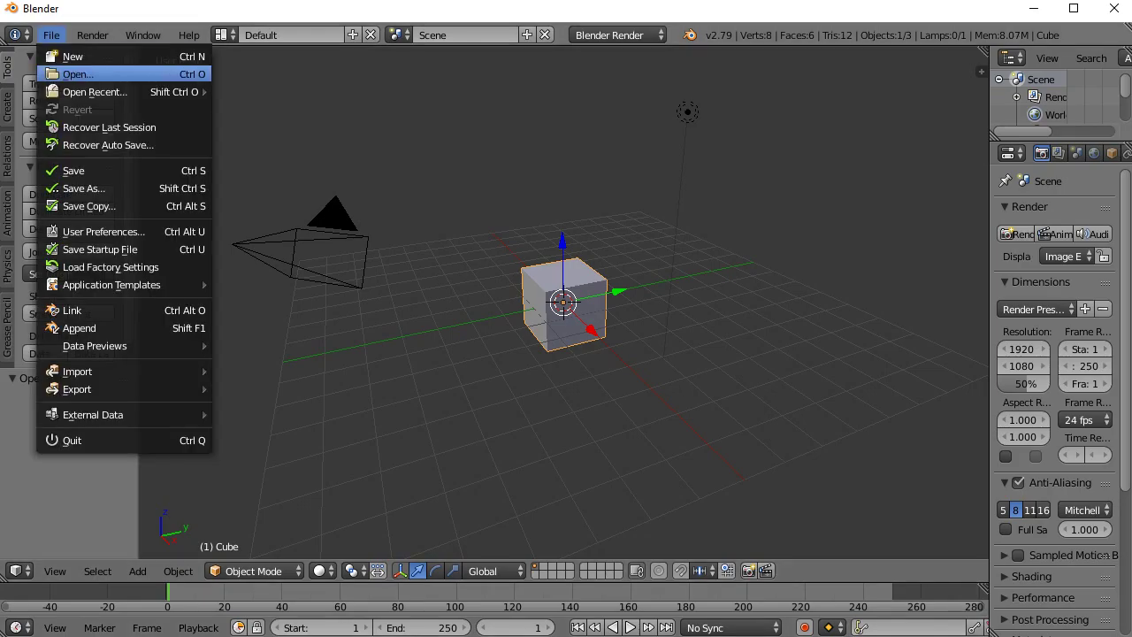
click(77, 74)
click(277, 247)
click(1076, 80)
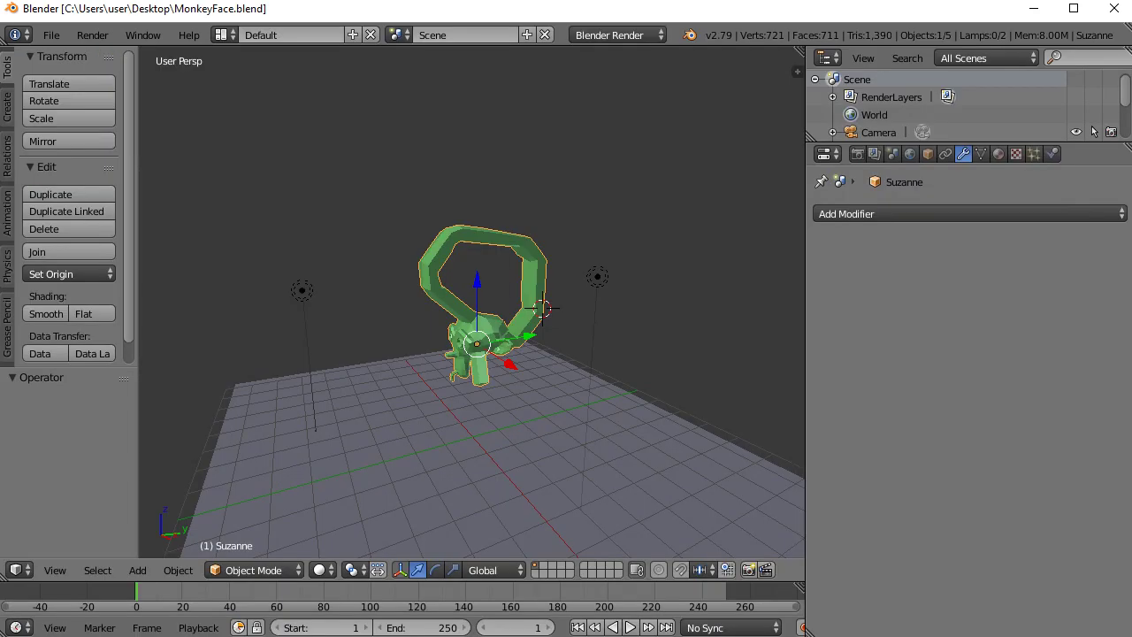
- Switch the green monkey head object from Object Mode to Edit Mode
middle_drag(478, 345, 347, 307)
middle_drag(495, 310, 659, 239)
scroll(472, 302, up, 5)
middle_drag(434, 261, 575, 305)
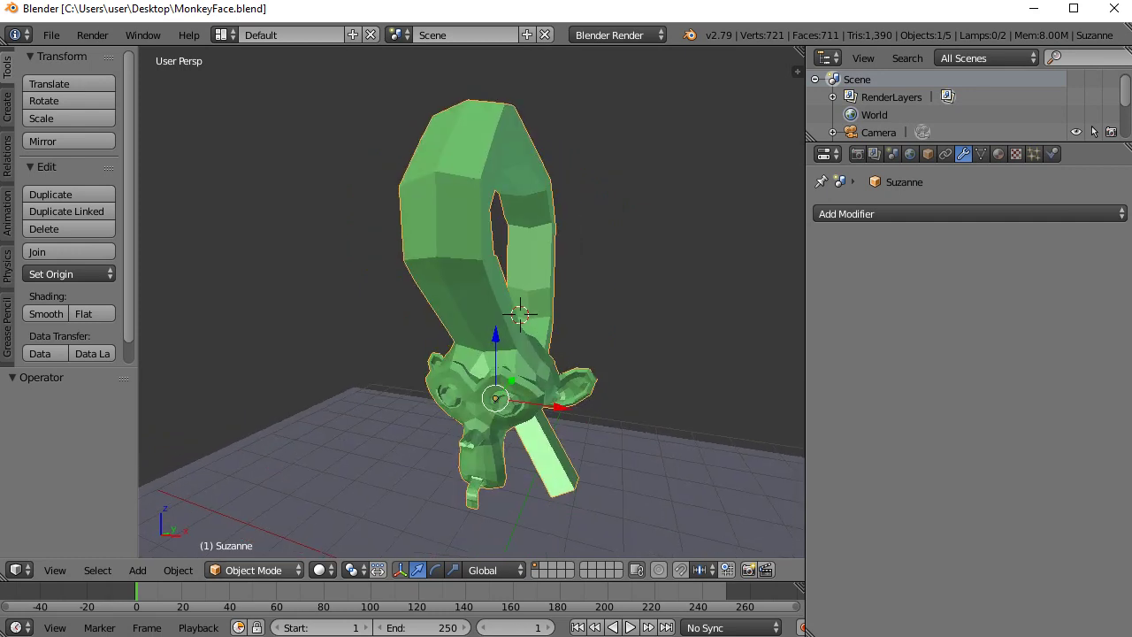
click(254, 570)
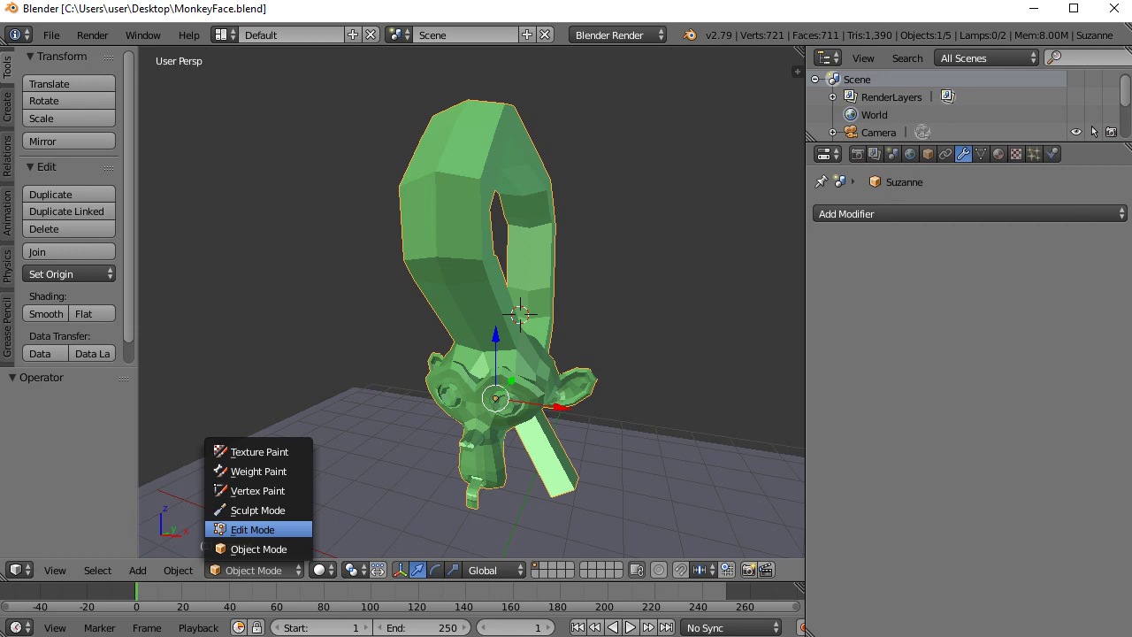
click(252, 529)
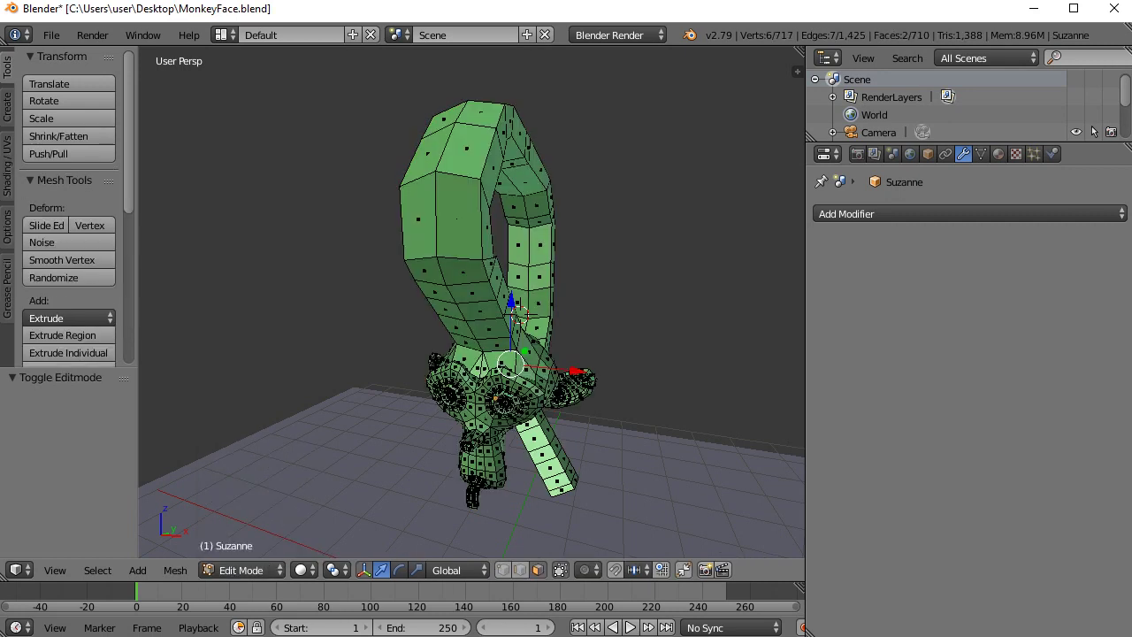
- Extrude the large face on the head beside the base of the loop outward by about 0.249
middle_drag(575, 305, 579, 349)
middle_drag(513, 283, 349, 384)
scroll(521, 274, up, 6)
middle_drag(447, 270, 400, 299)
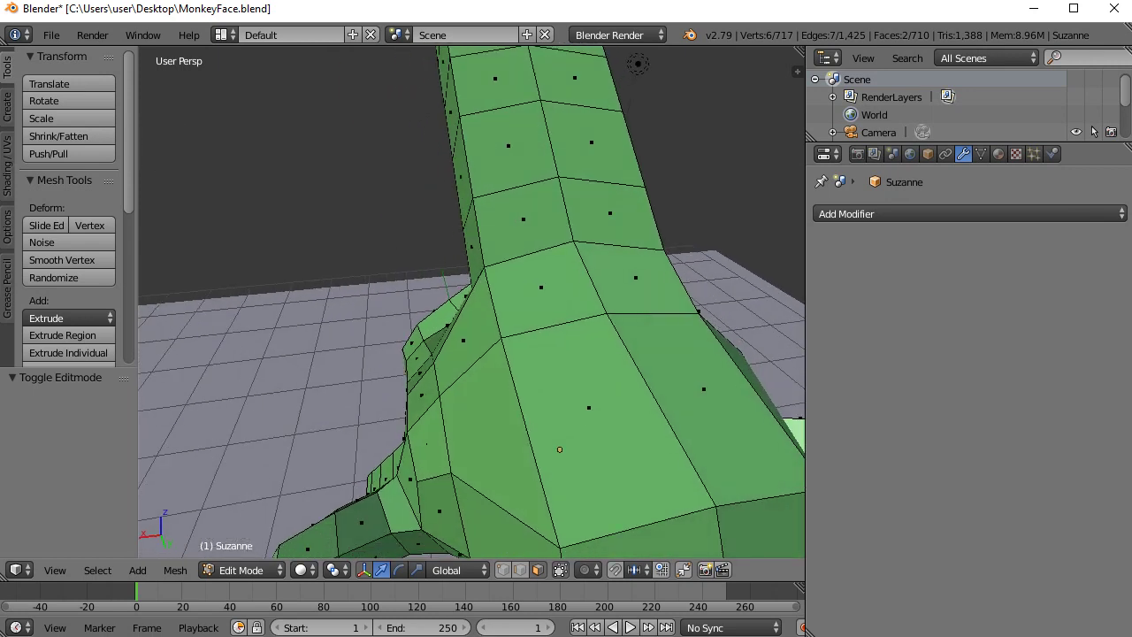
right_click(589, 408)
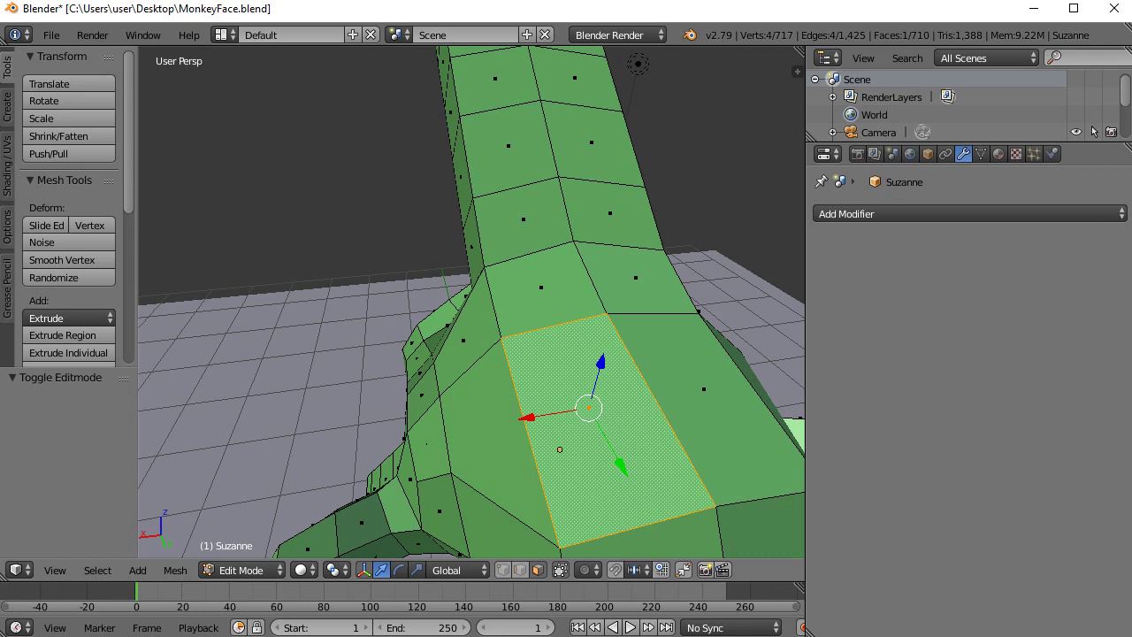
key(e)
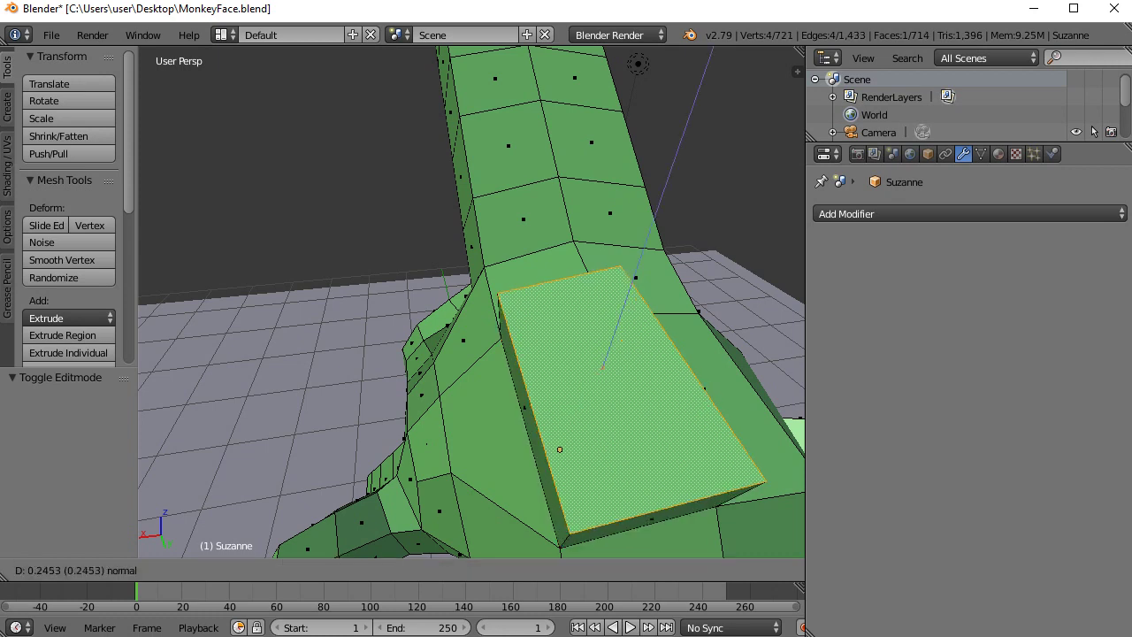
key(Return)
- Subdivide the top face of the extruded block with one cut
middle_drag(372, 354, 681, 285)
middle_drag(504, 314, 301, 308)
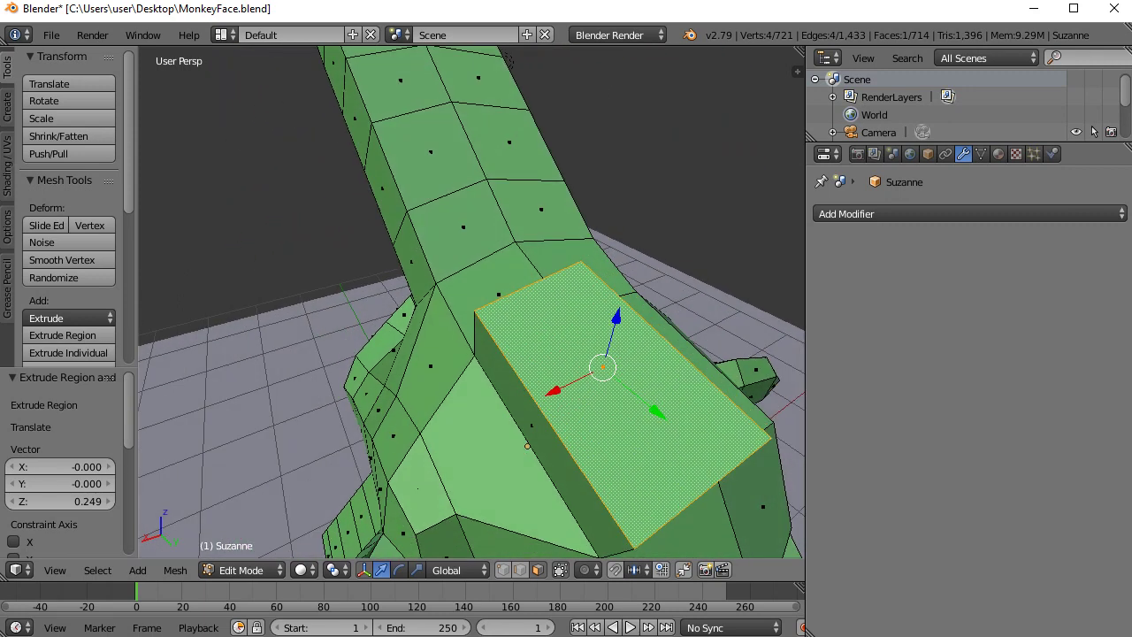
right_click(480, 455)
right_click(602, 367)
scroll(69, 203, down, 2)
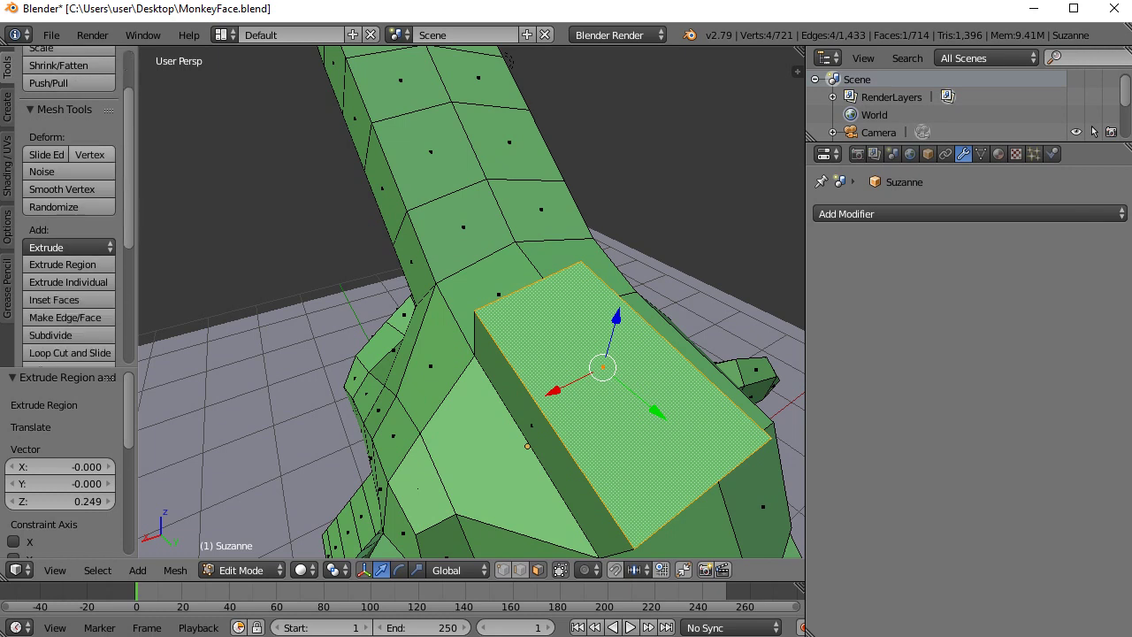
scroll(69, 203, down, 3)
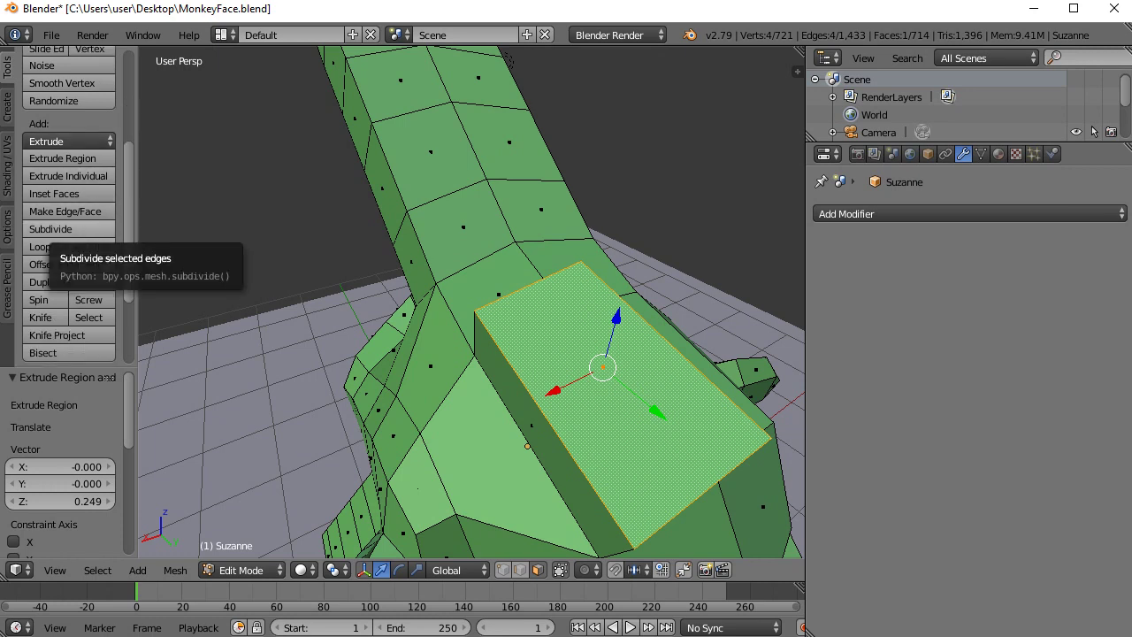
click(53, 229)
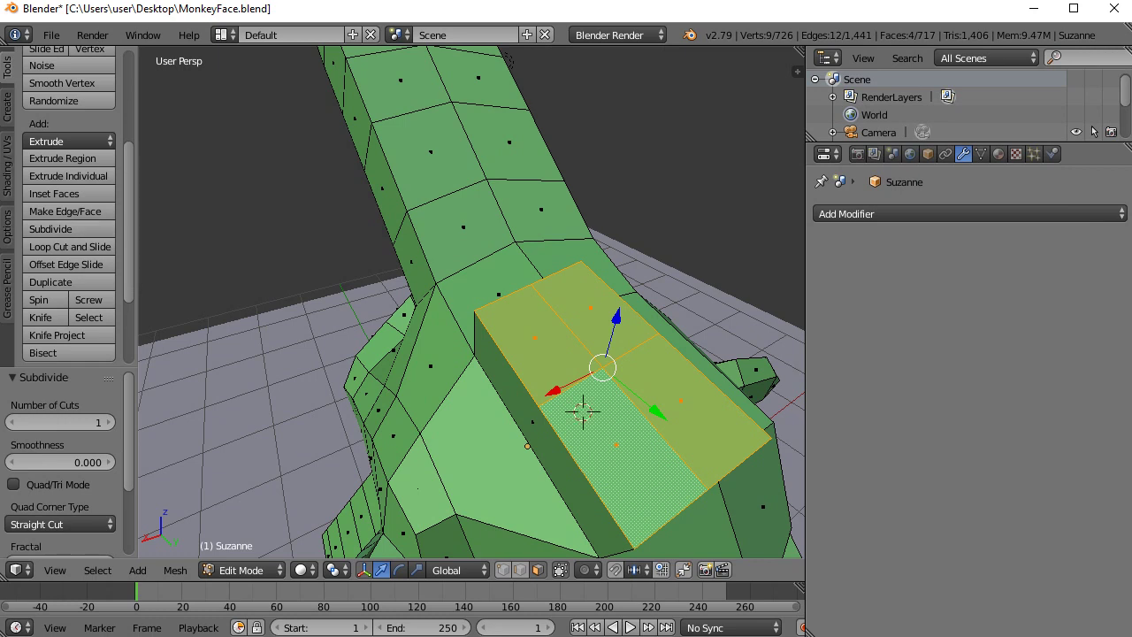
- Check the subdivision by selecting the block's four top faces one at a time
click(483, 277)
right_click(468, 411)
click(469, 411)
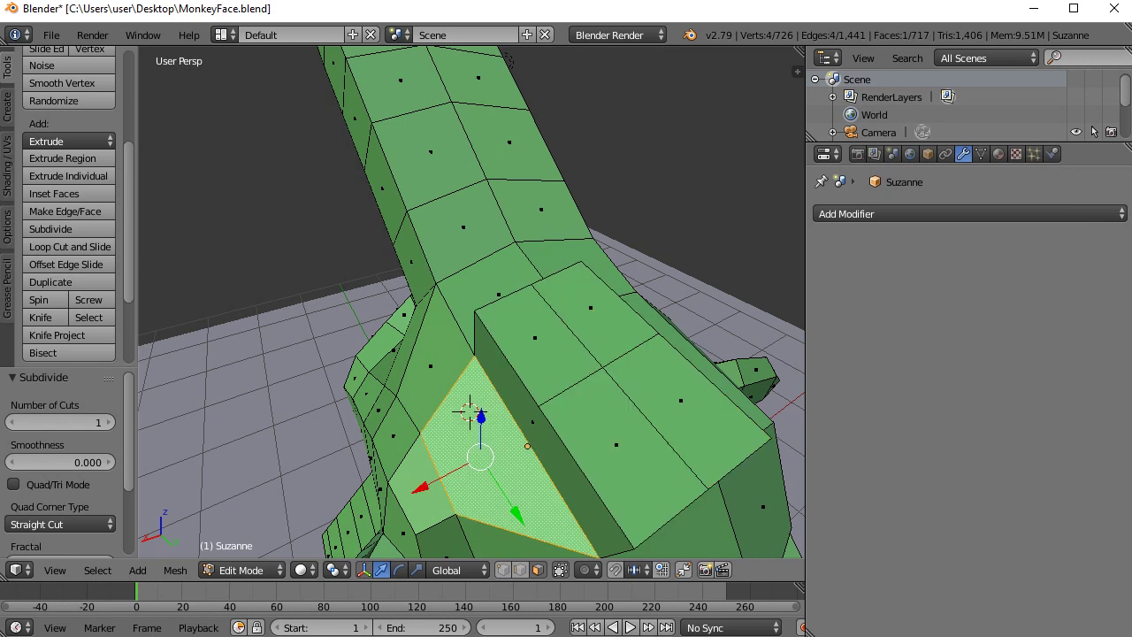
right_click(535, 338)
right_click(591, 308)
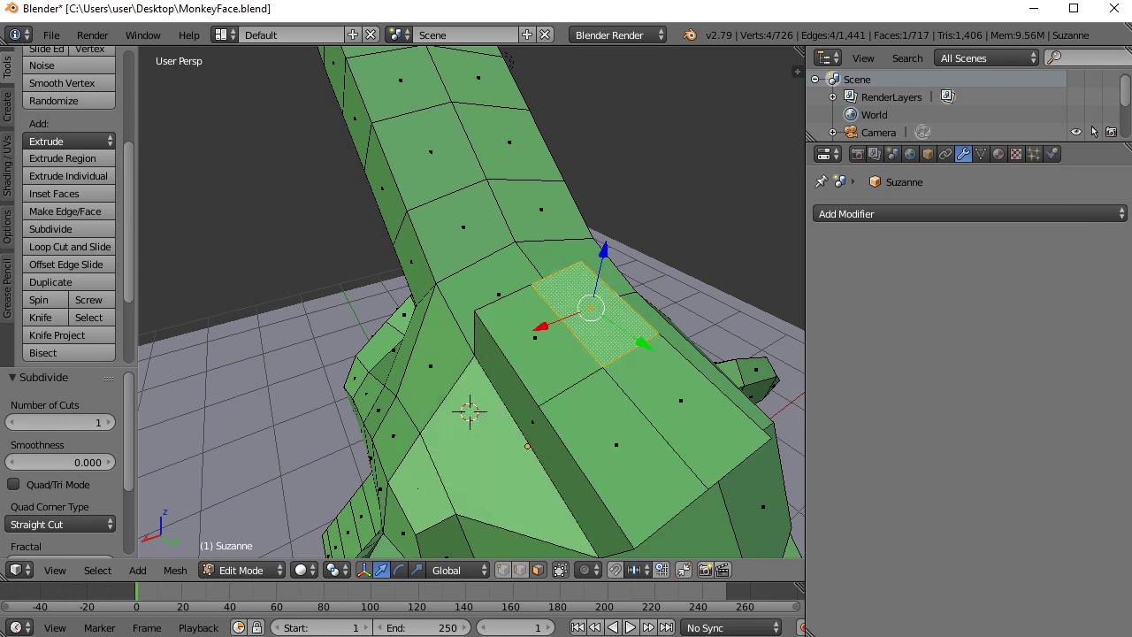
right_click(681, 401)
right_click(616, 445)
- Select all four top faces of the block together and subdivide them again with one cut
middle_drag(616, 445, 518, 442)
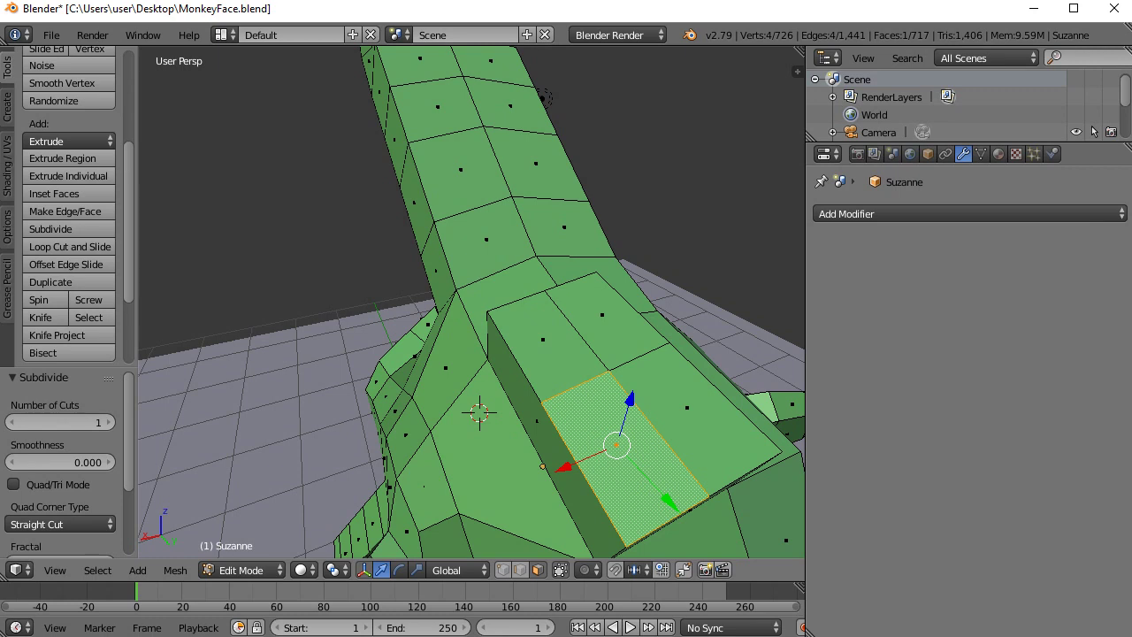
ctrl+right_click(542, 339)
ctrl+right_click(601, 316)
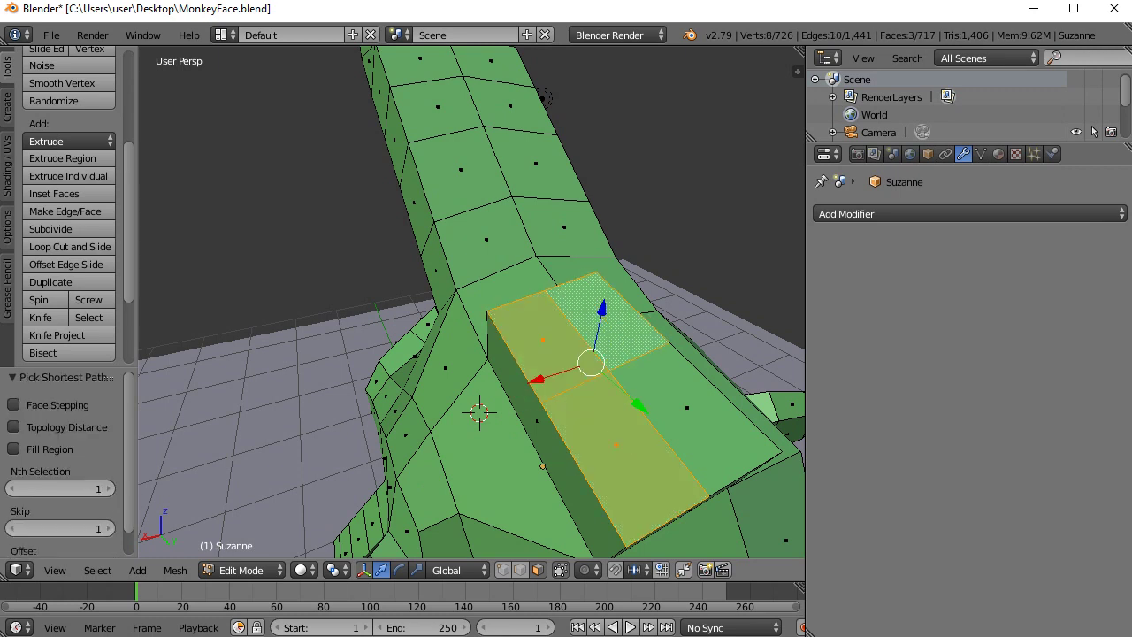
ctrl+right_click(686, 408)
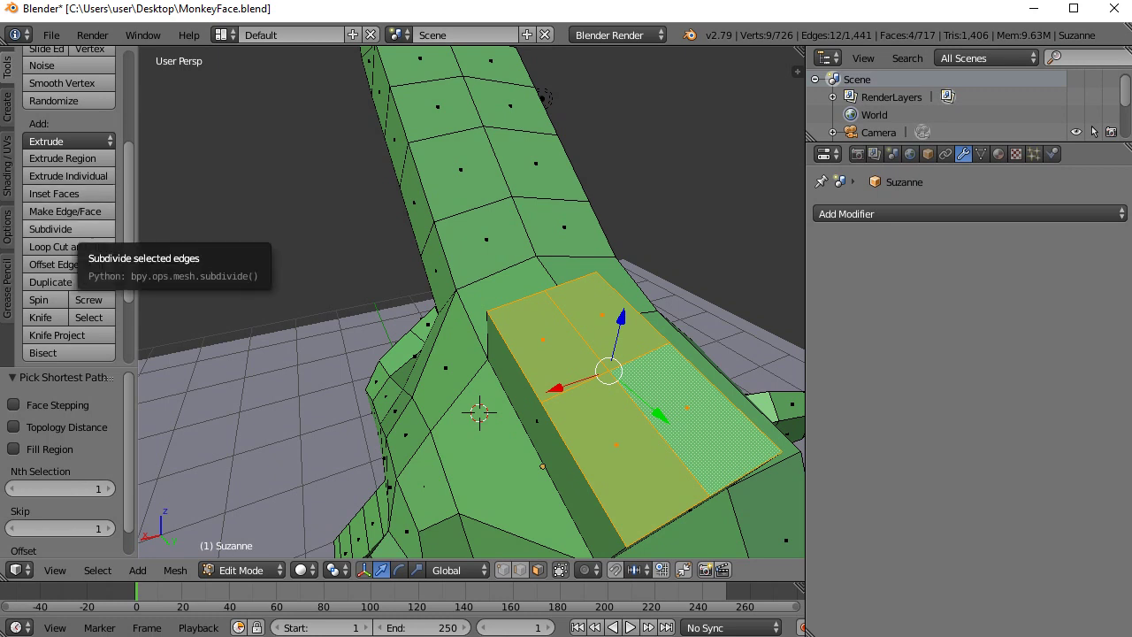
click(71, 229)
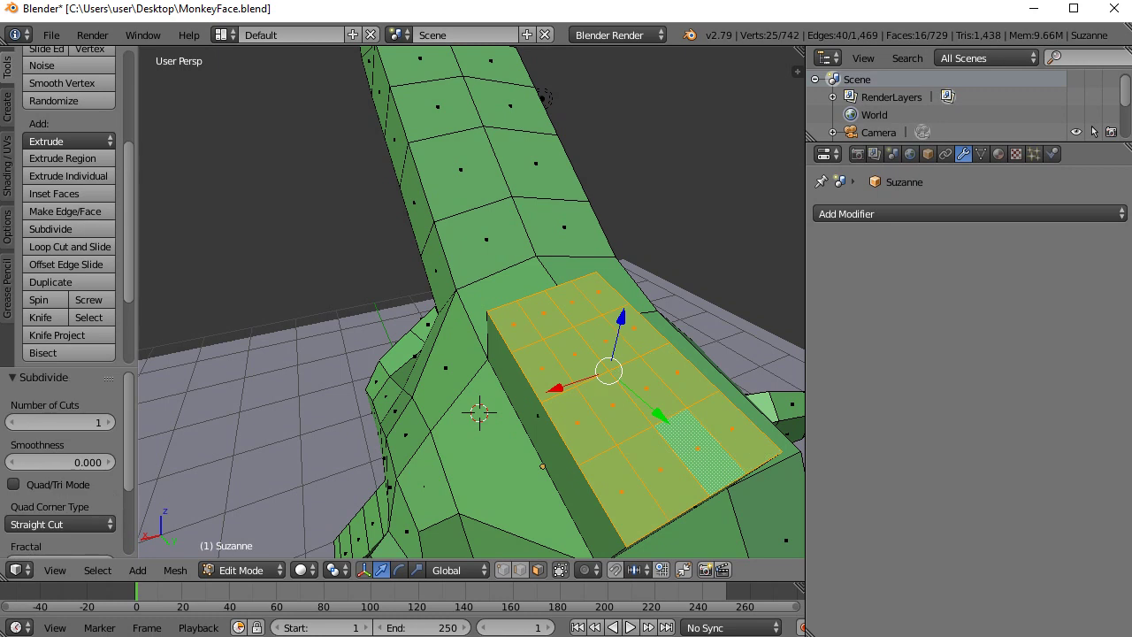
- Extrude the four central faces of the block's top grid outward by about 0.201
right_click(446, 368)
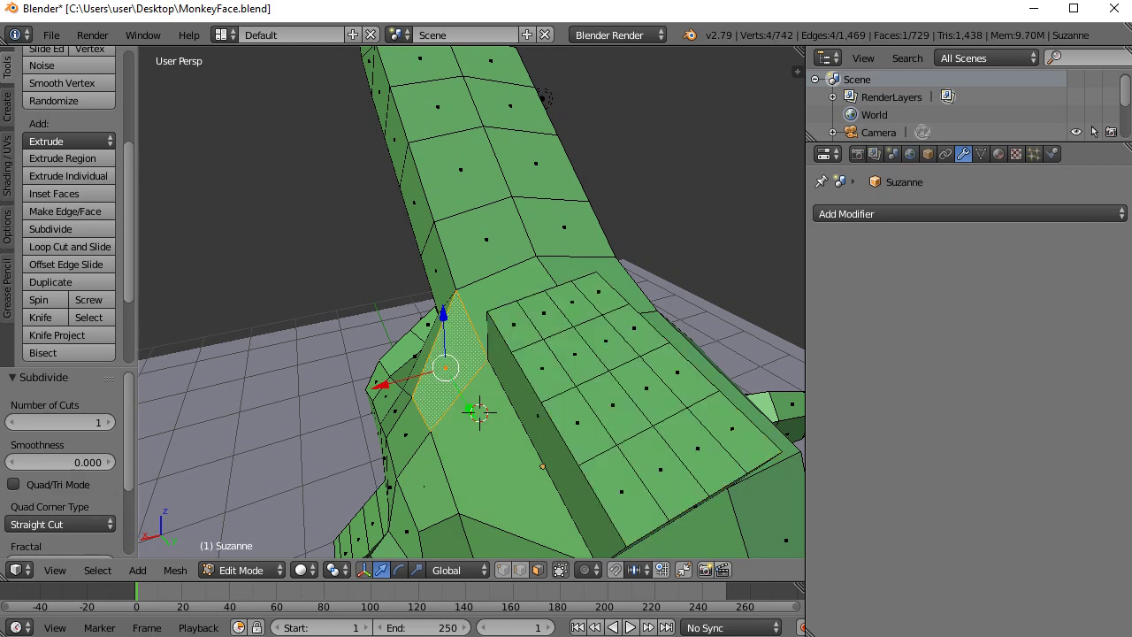
drag(445, 367, 613, 404)
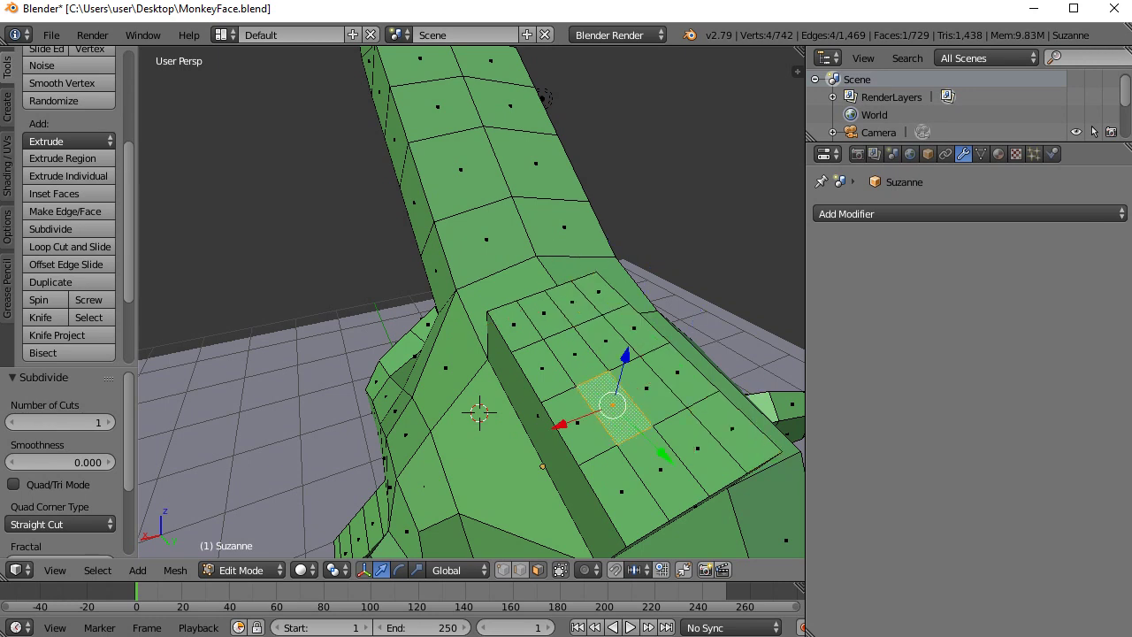
shift+right_click(574, 354)
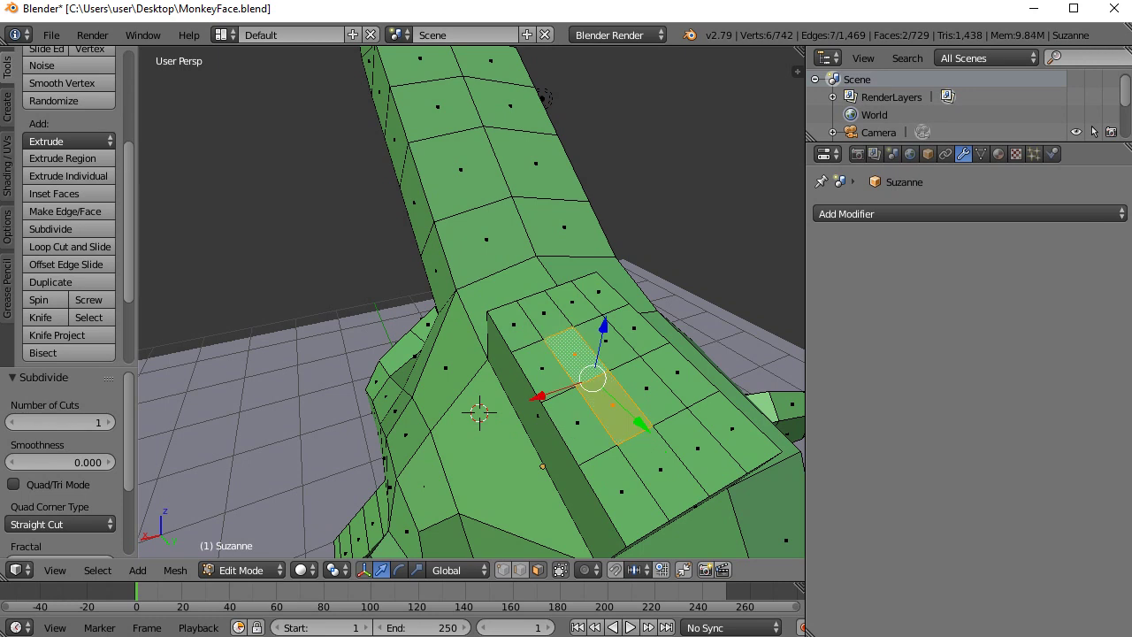
shift+right_click(606, 340)
shift+right_click(647, 387)
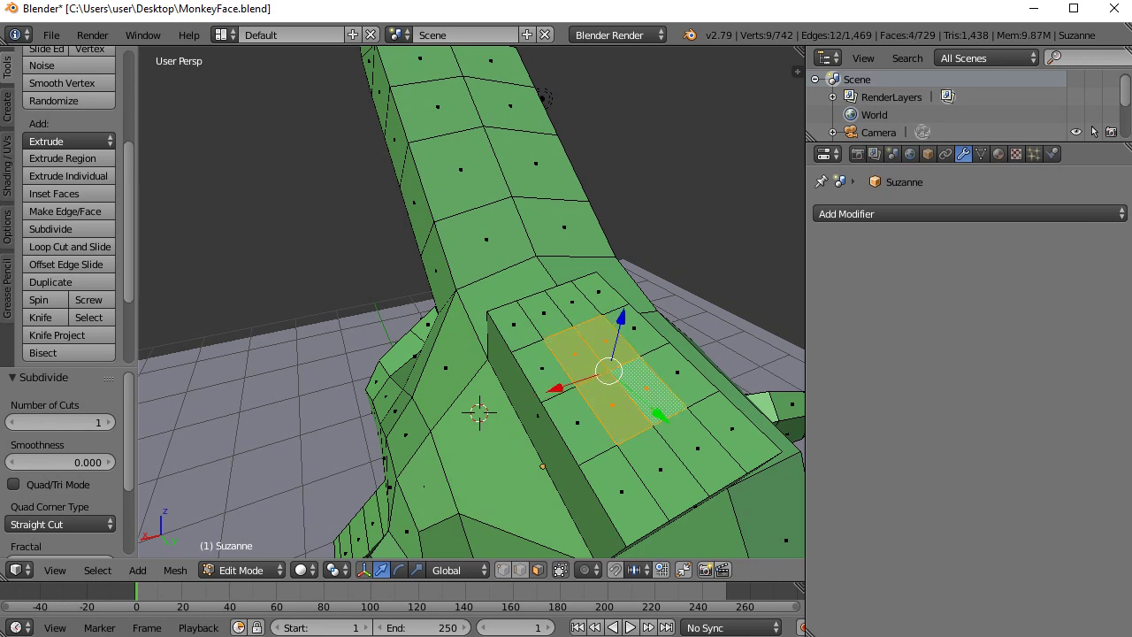
key(e)
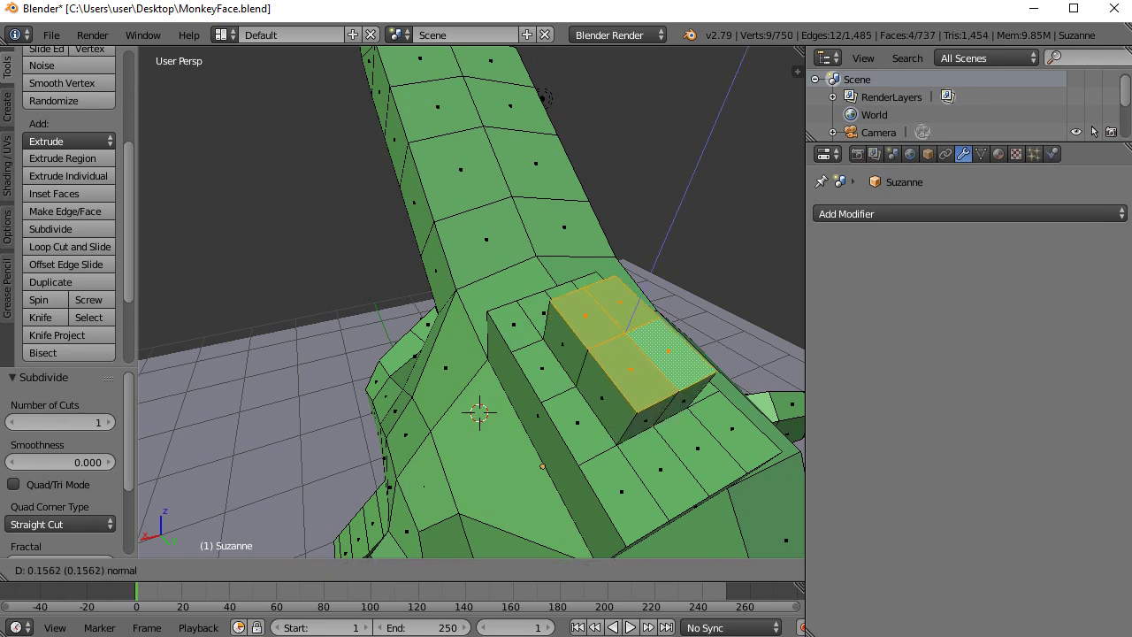
key(Return)
- Reselect the four top faces of the second, smaller block and subdivide them with one cut
middle_drag(424, 371, 588, 278)
scroll(471, 301, down, 4)
middle_drag(378, 270, 468, 265)
mouse_move(654, 299)
middle_down()
mouse_move(641, 300)
mouse_move(650, 319)
mouse_move(659, 300)
mouse_move(646, 306)
middle_up()
scroll(472, 302, up, 6)
scroll(472, 302, down, 3)
middle_drag(471, 302, 471, 328)
middle_drag(650, 301, 654, 310)
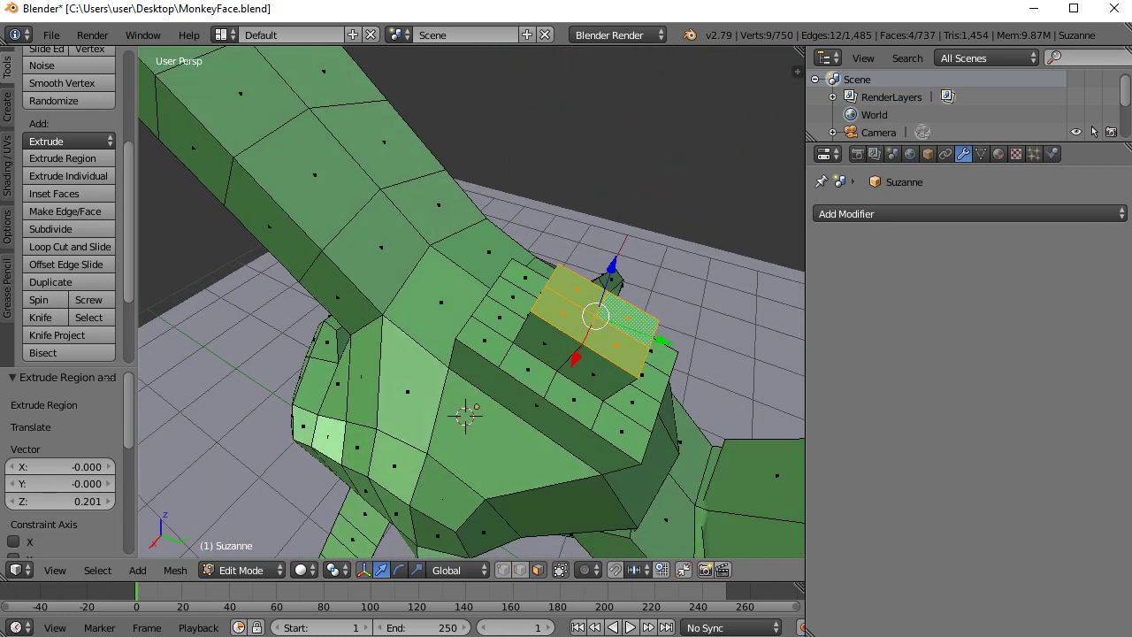
right_click(563, 314)
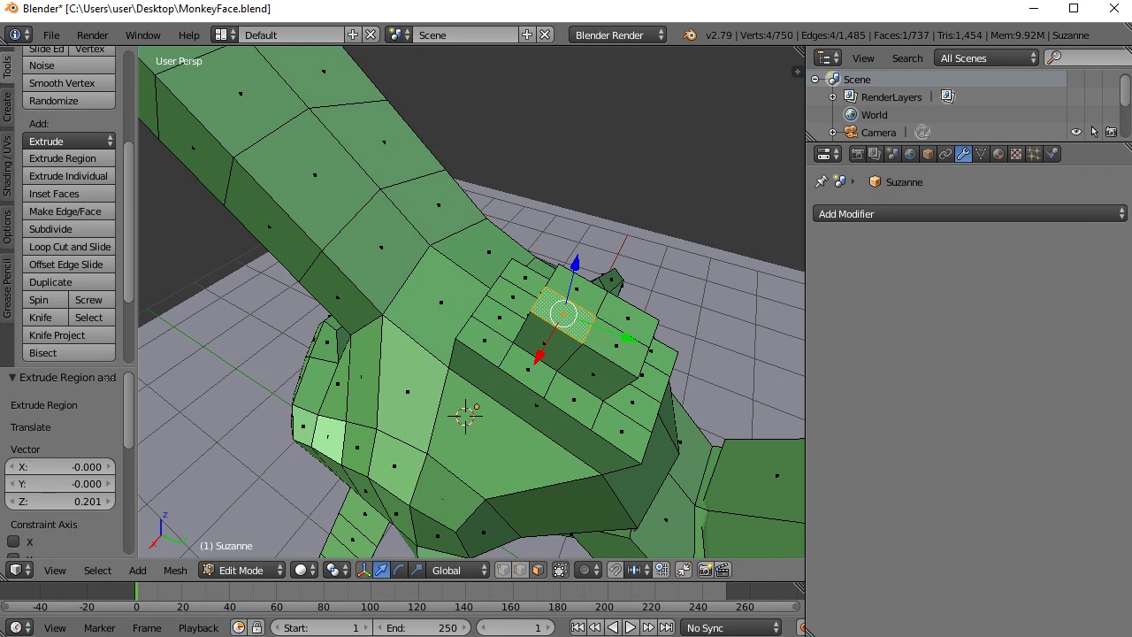
ctrl+right_click(579, 285)
ctrl+right_click(628, 318)
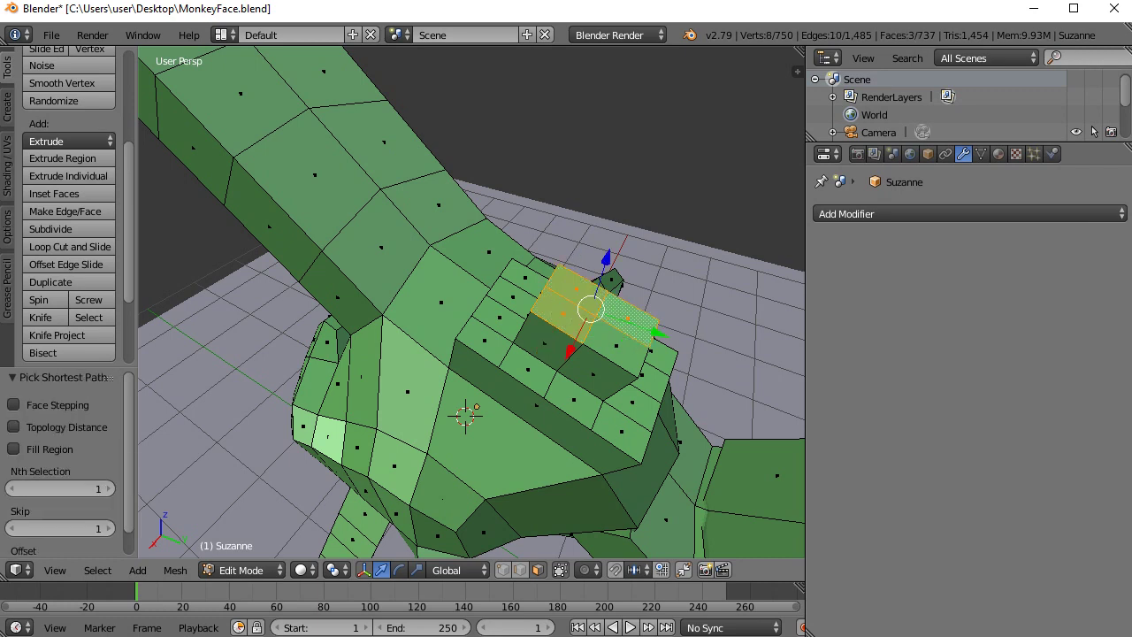
ctrl+right_click(616, 345)
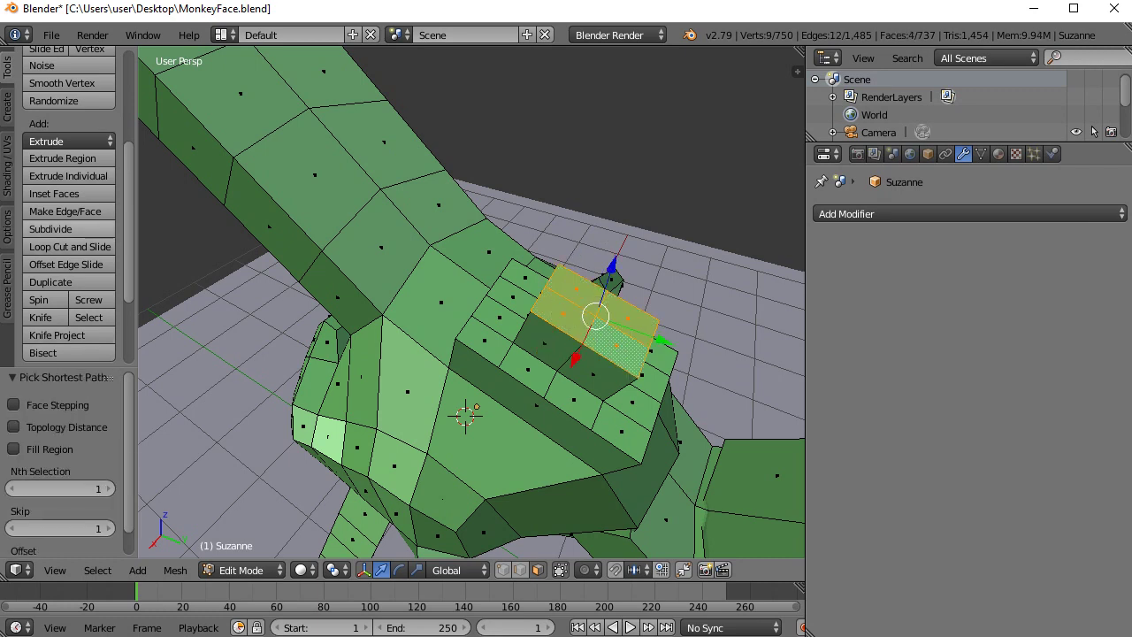
click(61, 228)
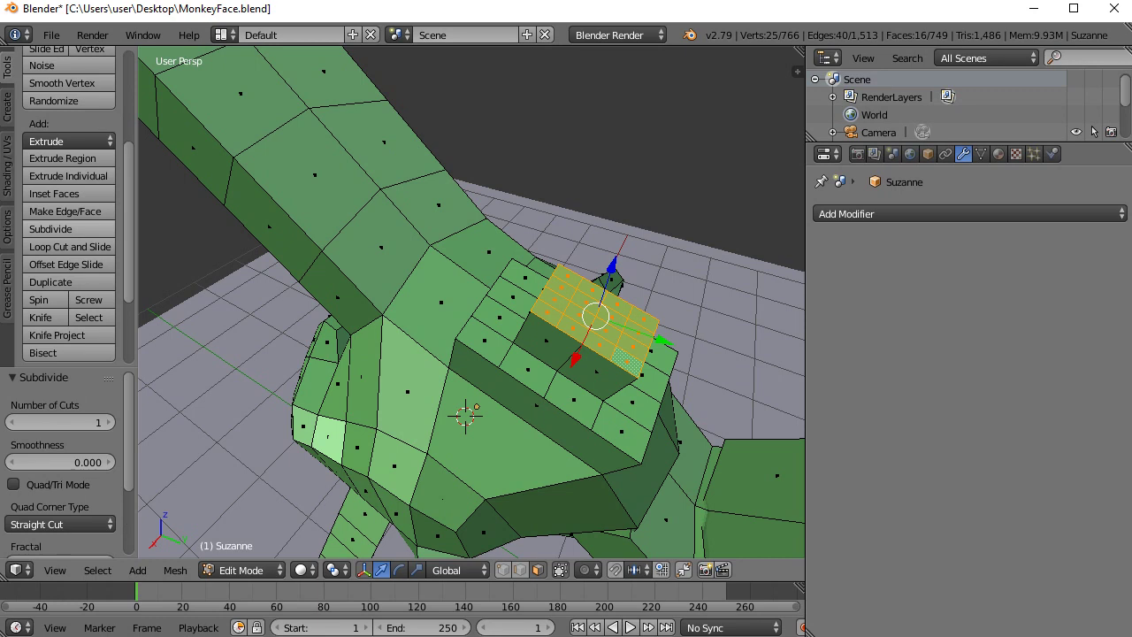
- Extrude the four central faces on top of the second block outward by about 0.126 to form a third tier
right_click(579, 315)
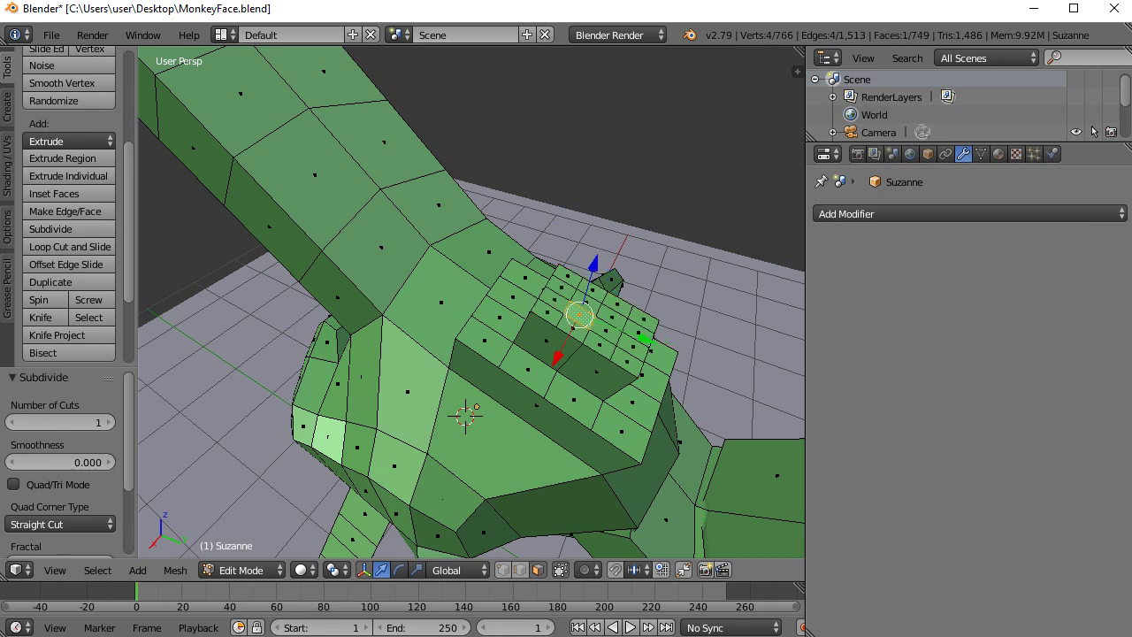
shift+right_click(586, 302)
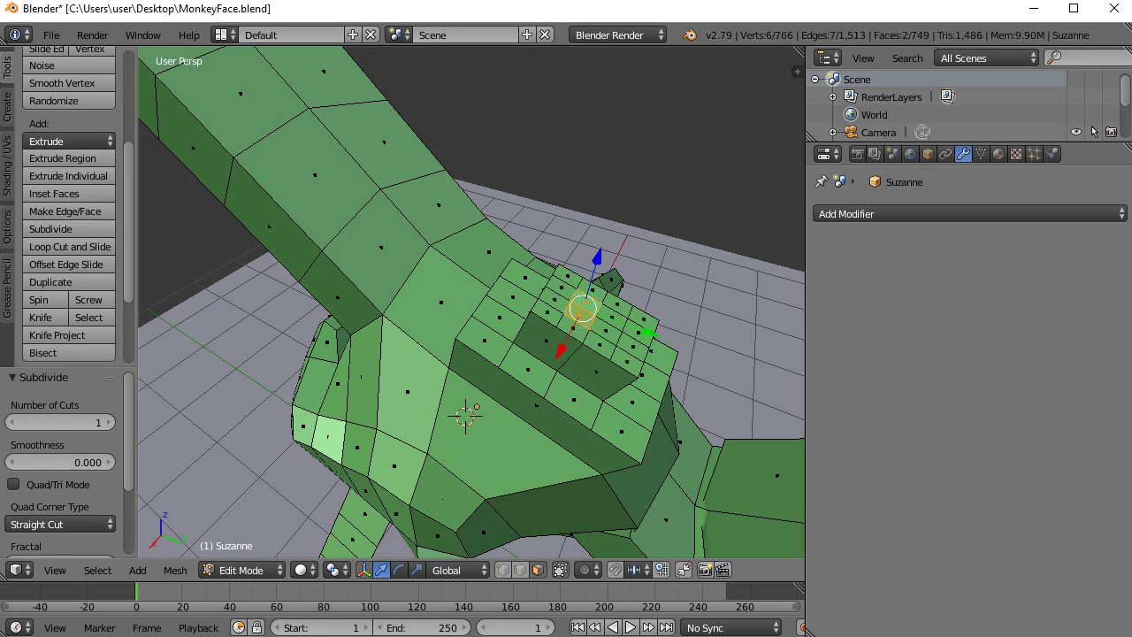
ctrl+right_click(608, 321)
ctrl+right_click(606, 332)
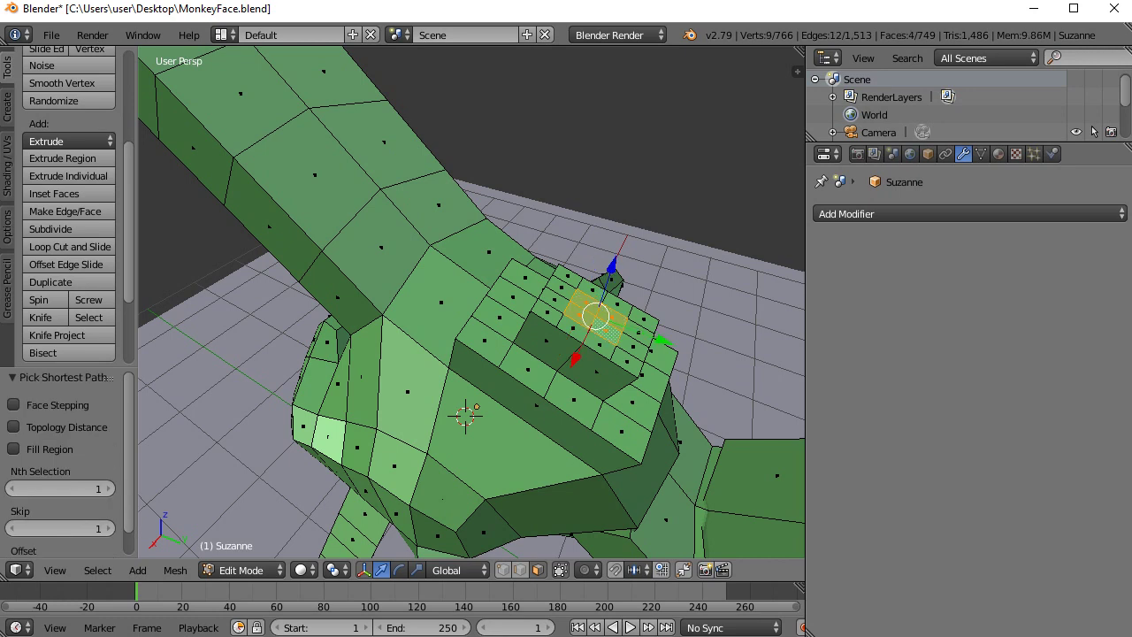
key(e)
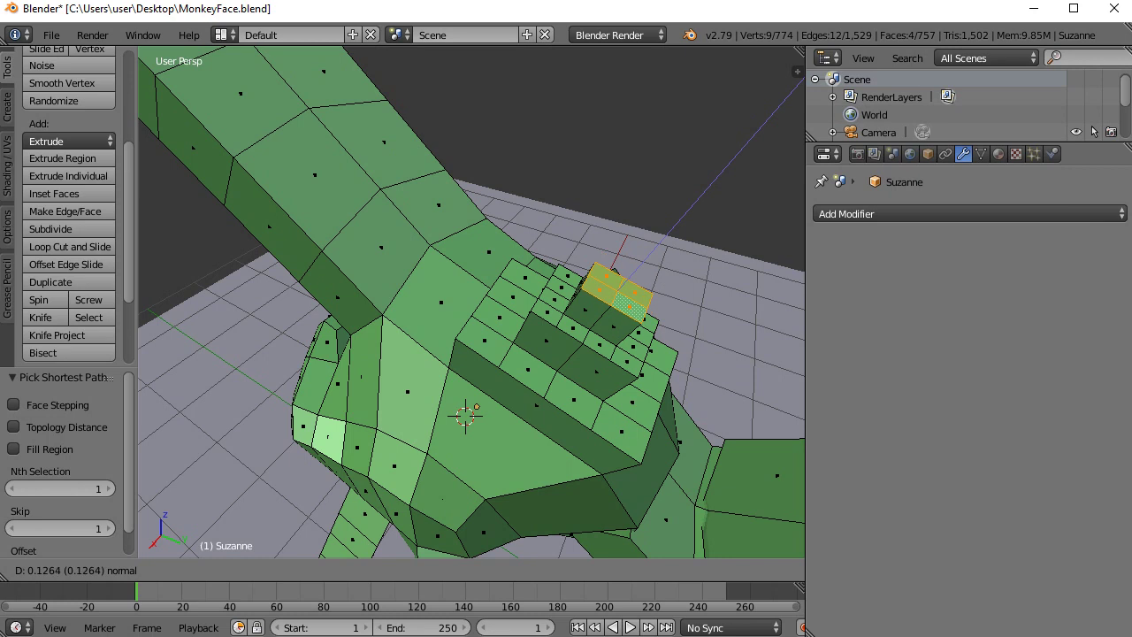
key(Return)
middle_drag(477, 372, 150, 299)
middle_drag(579, 385, 548, 407)
scroll(472, 302, down, 7)
right_click(398, 408)
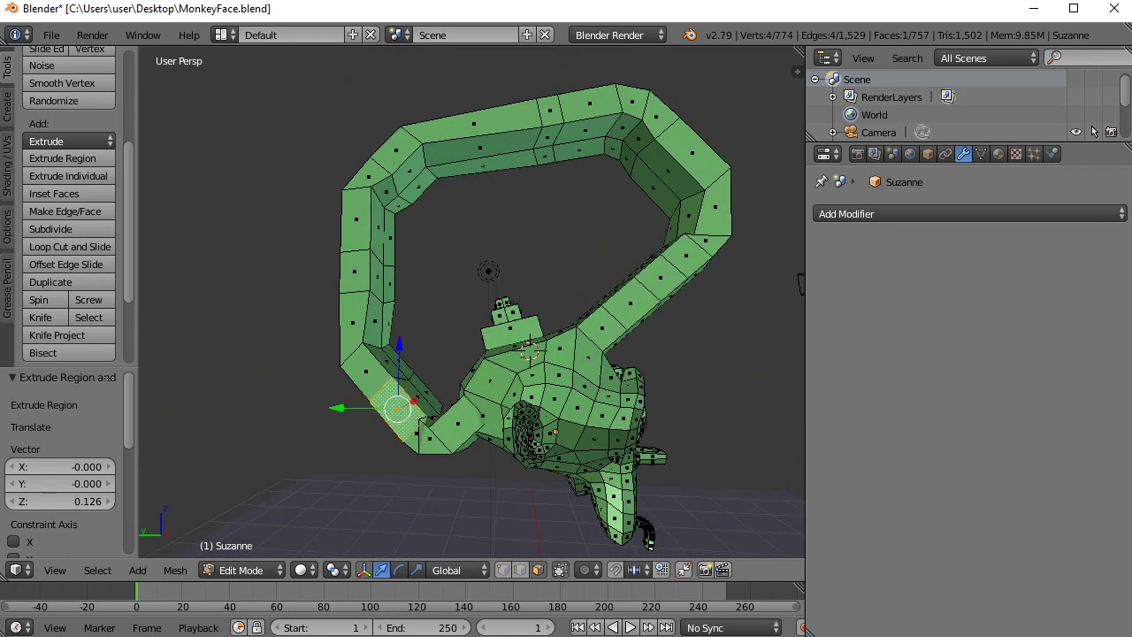
middle_drag(398, 407, 337, 403)
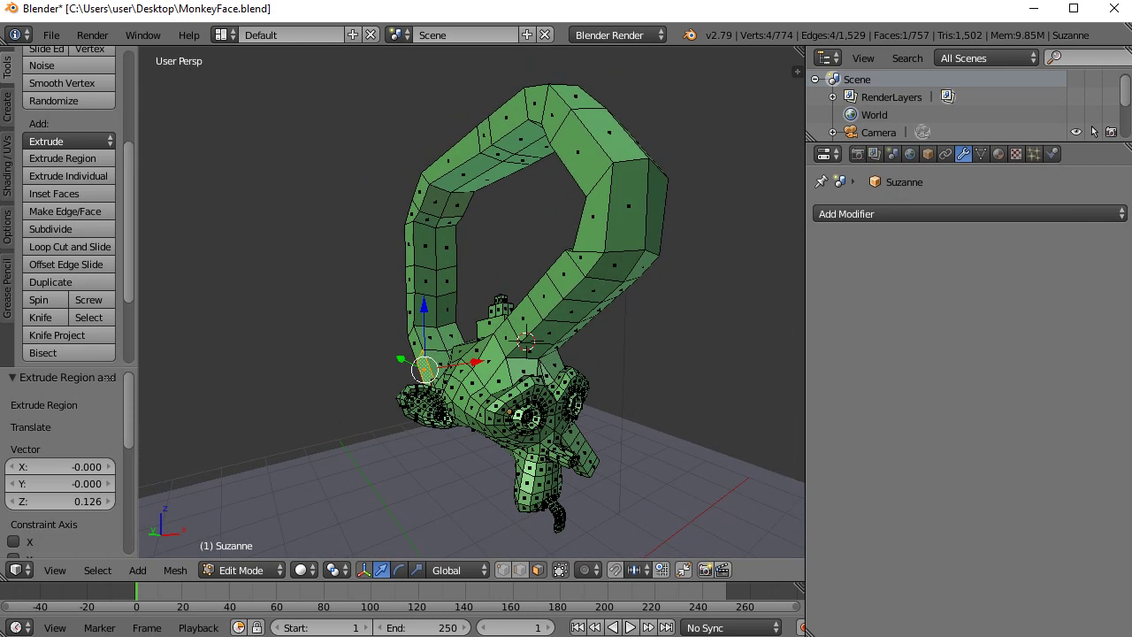
right_click(593, 217)
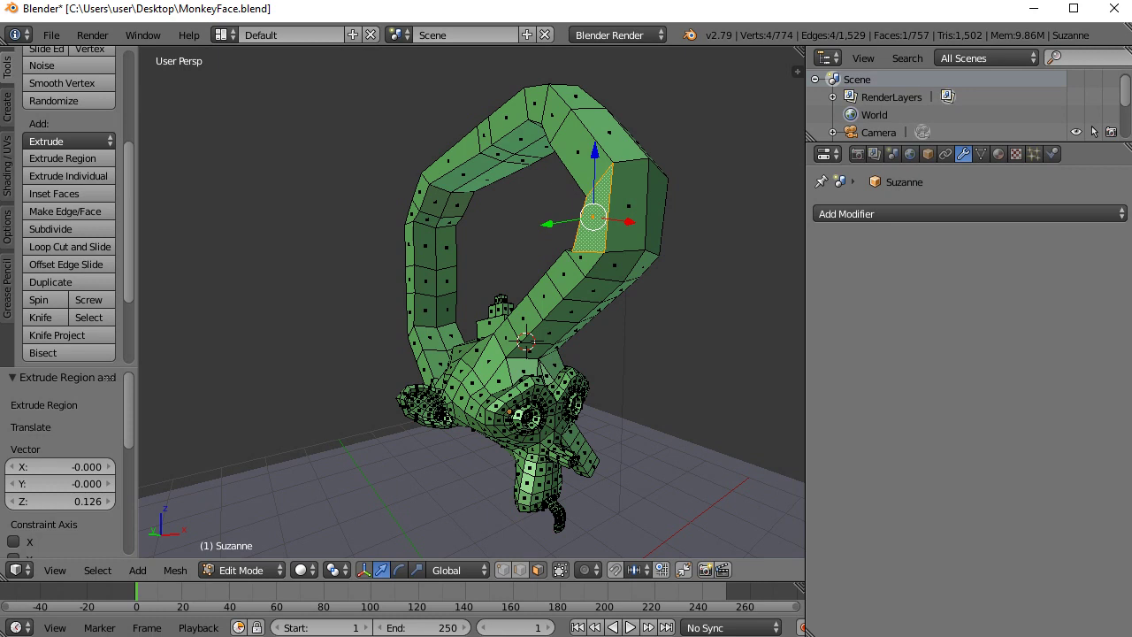
key(x)
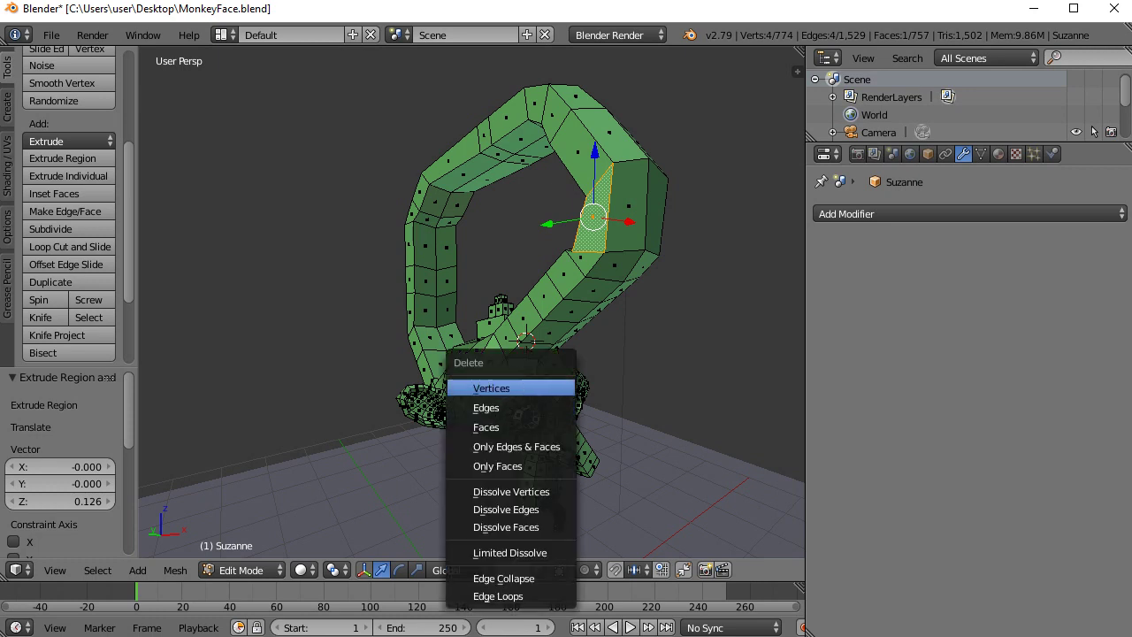
key(Escape)
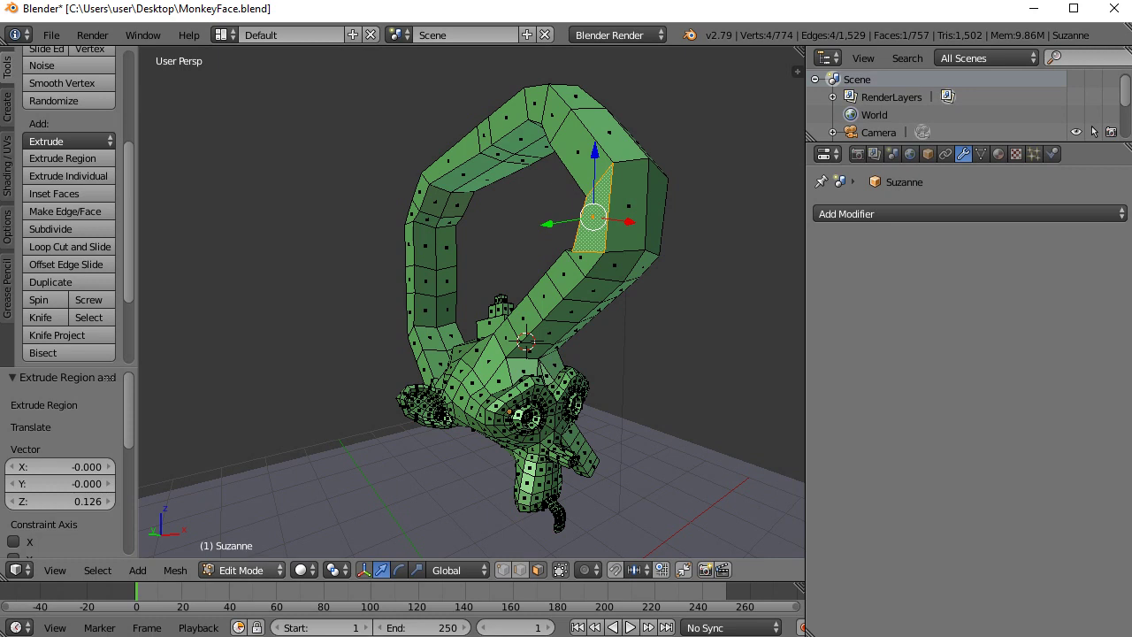
- Switch Suzanne to Object Mode and render an image of the reshaped model
click(240, 570)
click(252, 549)
middle_drag(478, 371, 283, 345)
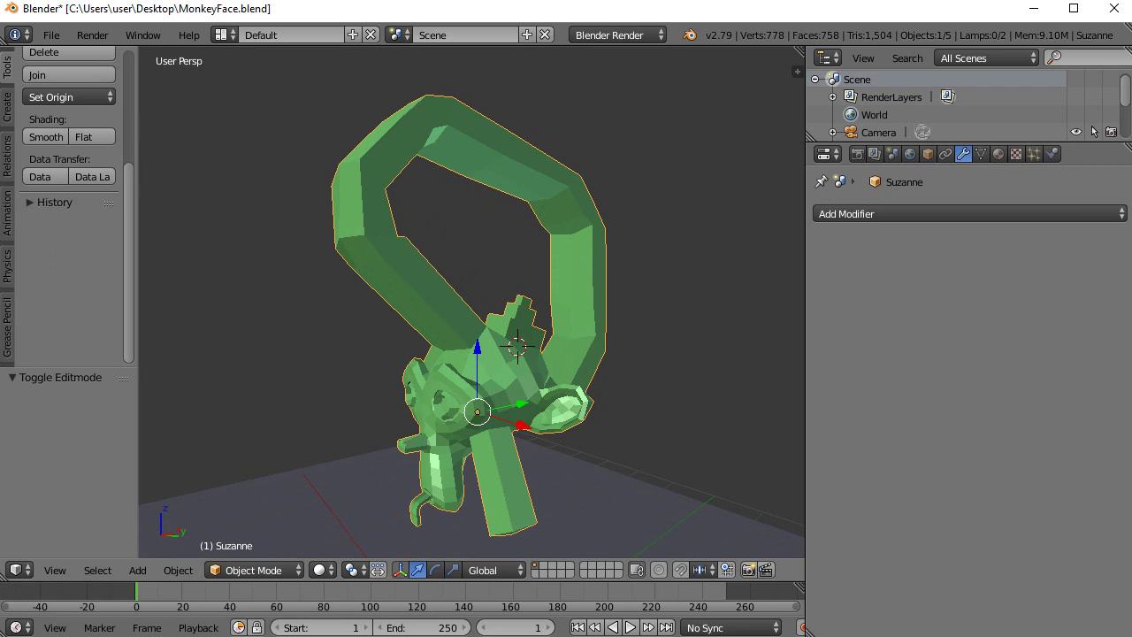
click(92, 34)
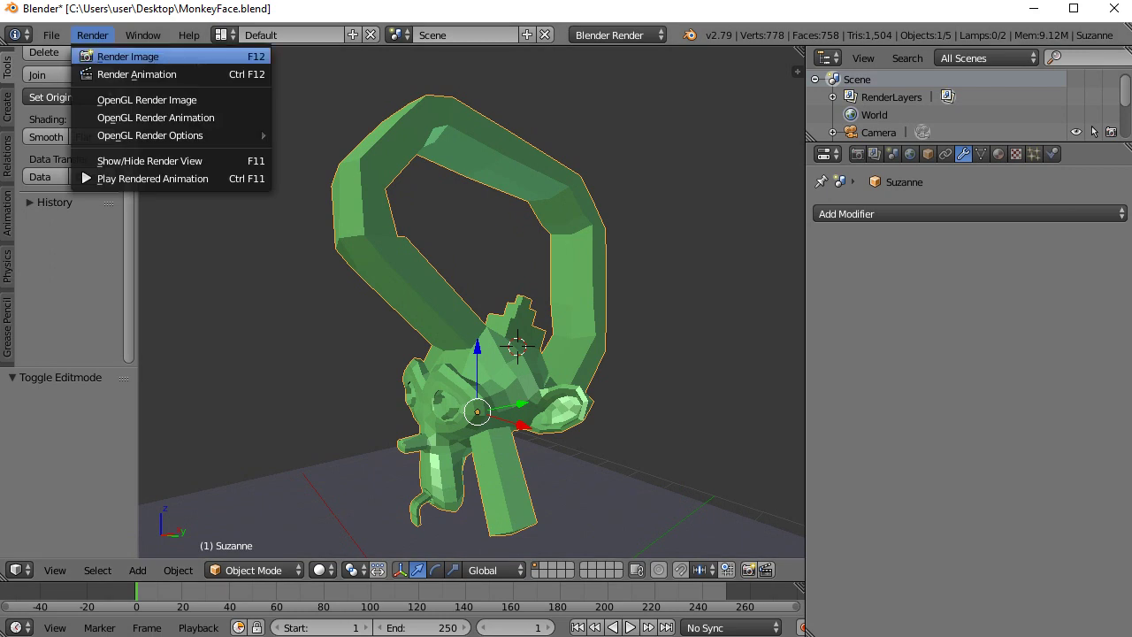
click(128, 56)
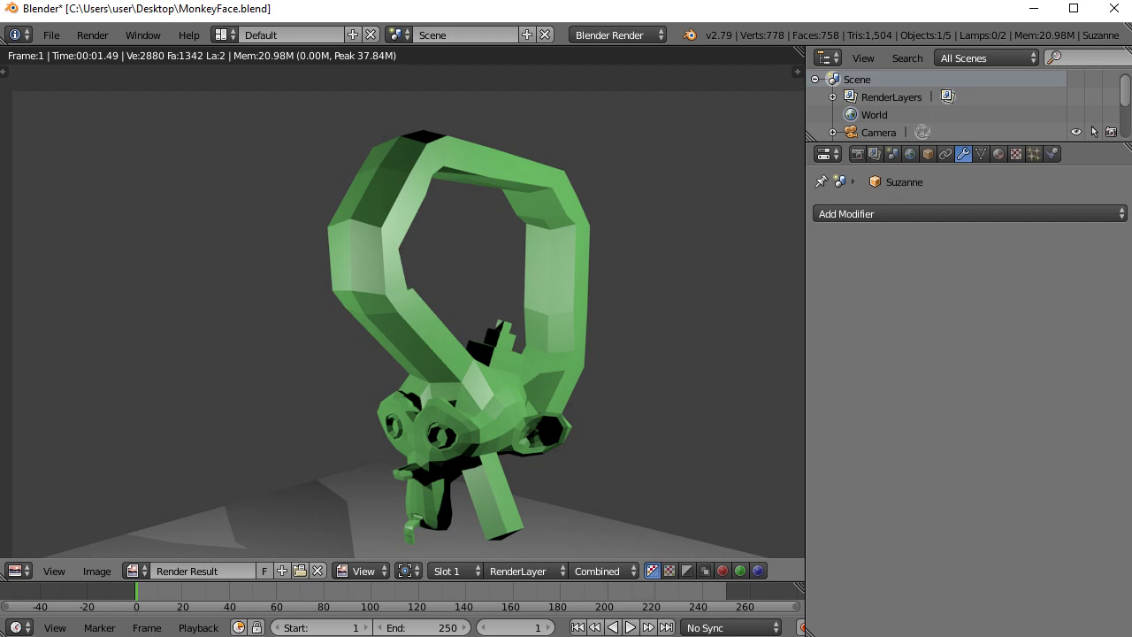
- Return from the render result to the 3D View and examine the whole model from several sides
click(18, 570)
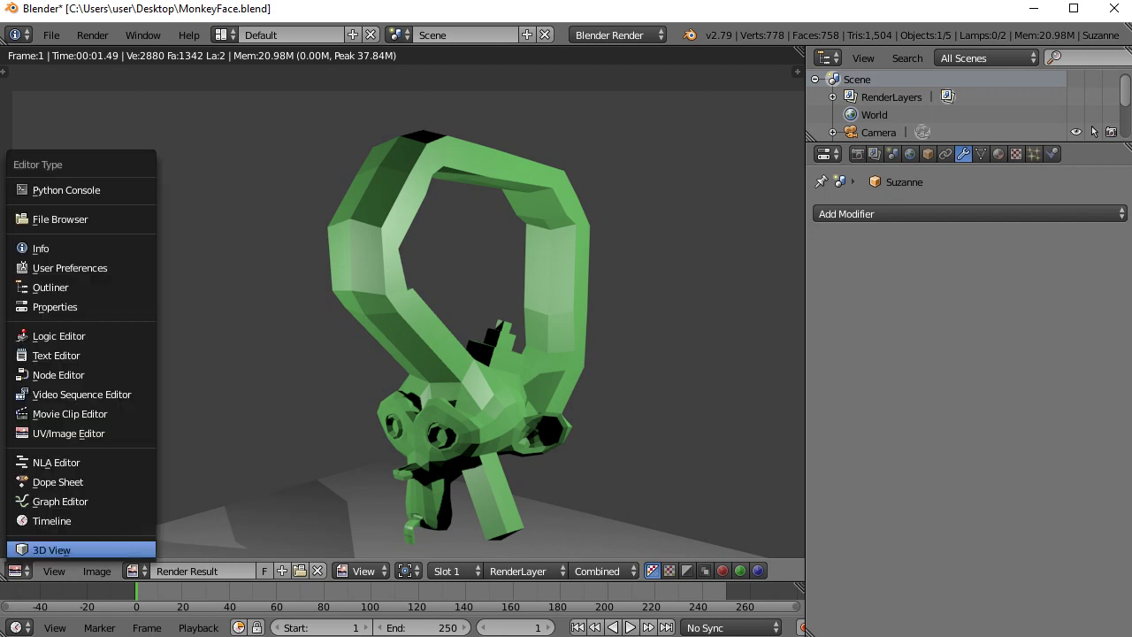
click(44, 543)
middle_drag(389, 328, 612, 380)
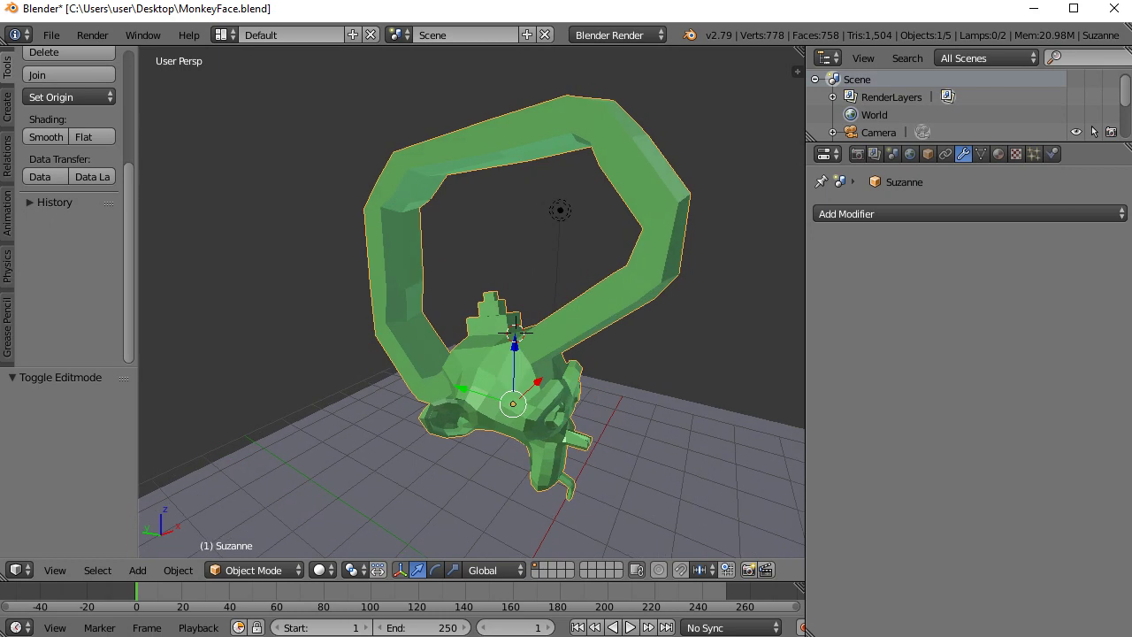
scroll(472, 305, down, 5)
middle_drag(477, 318, 504, 327)
scroll(490, 315, up, 7)
scroll(490, 314, down, 2)
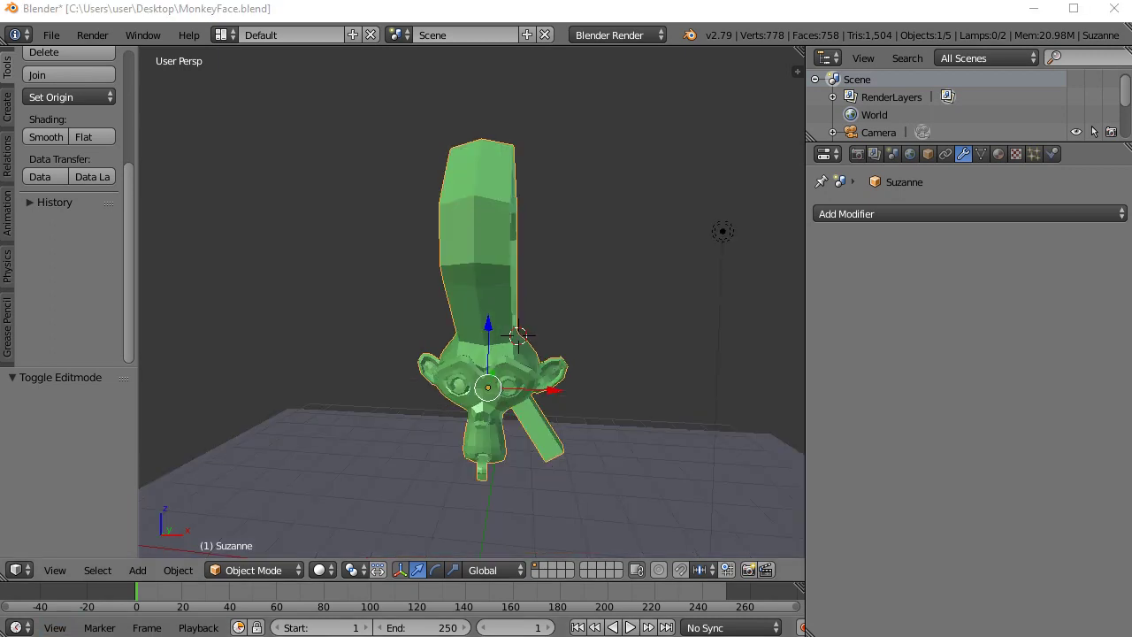
middle_drag(566, 310, 408, 439)
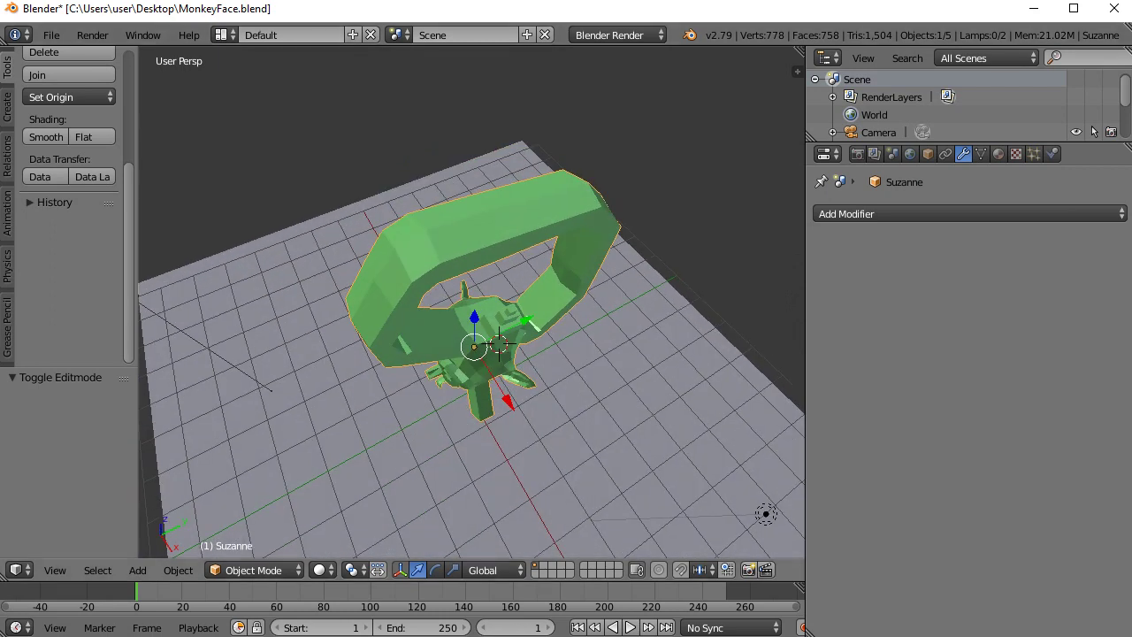
- Enter Edit Mode and subdivide the two large adjacent faces on top of the loop twice with one cut each
click(254, 569)
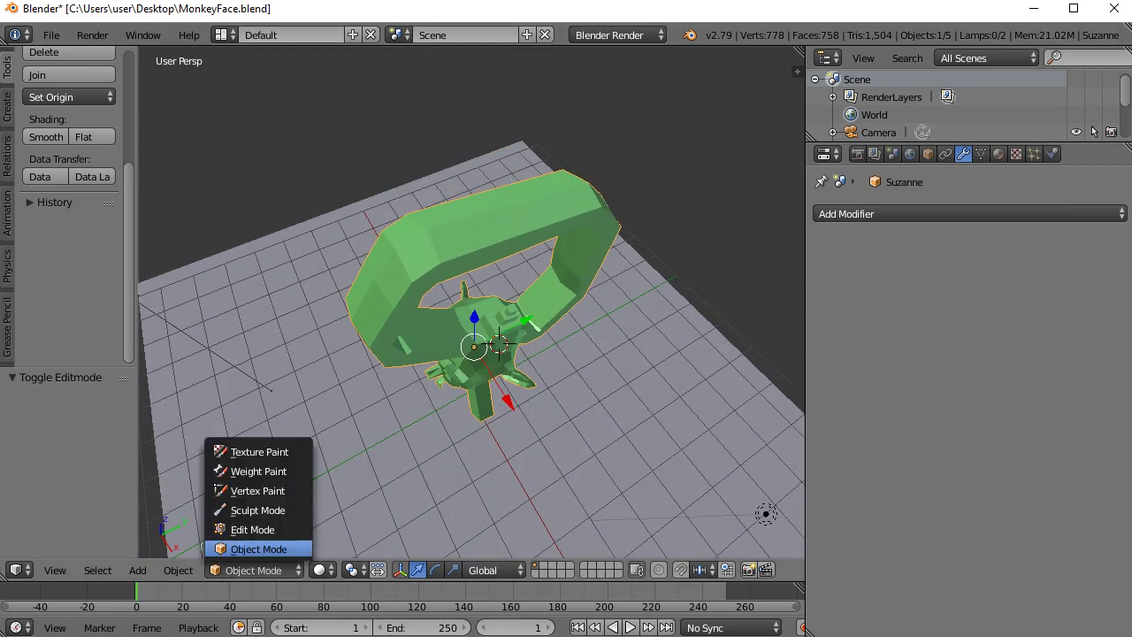
click(252, 529)
scroll(471, 302, up, 5)
scroll(471, 301, down, 5)
middle_drag(472, 302, 337, 297)
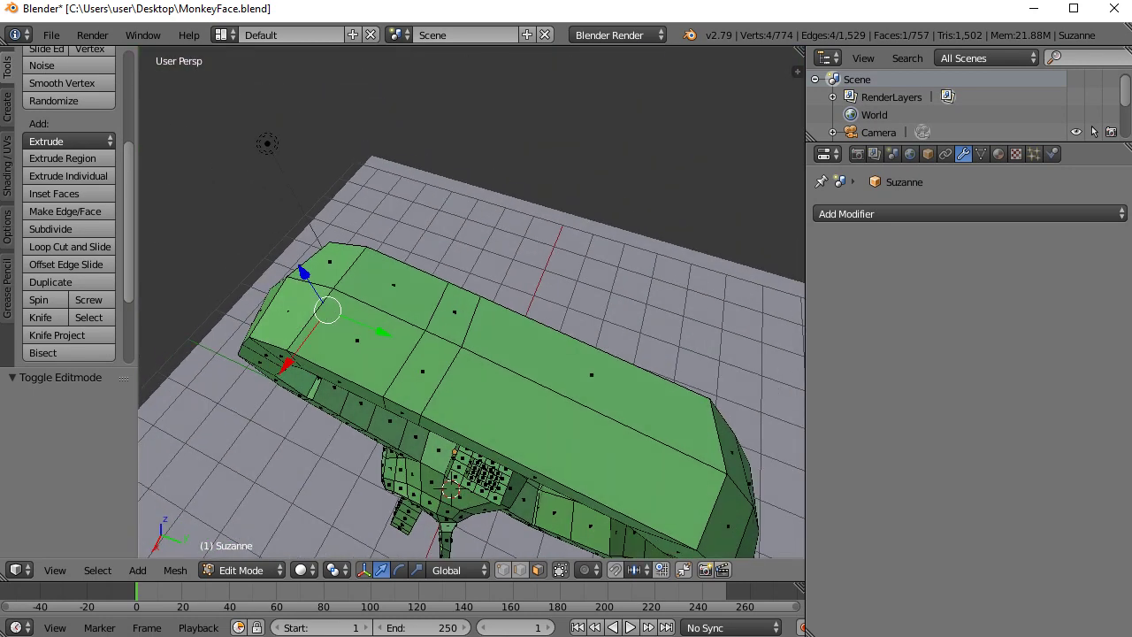
right_click(591, 376)
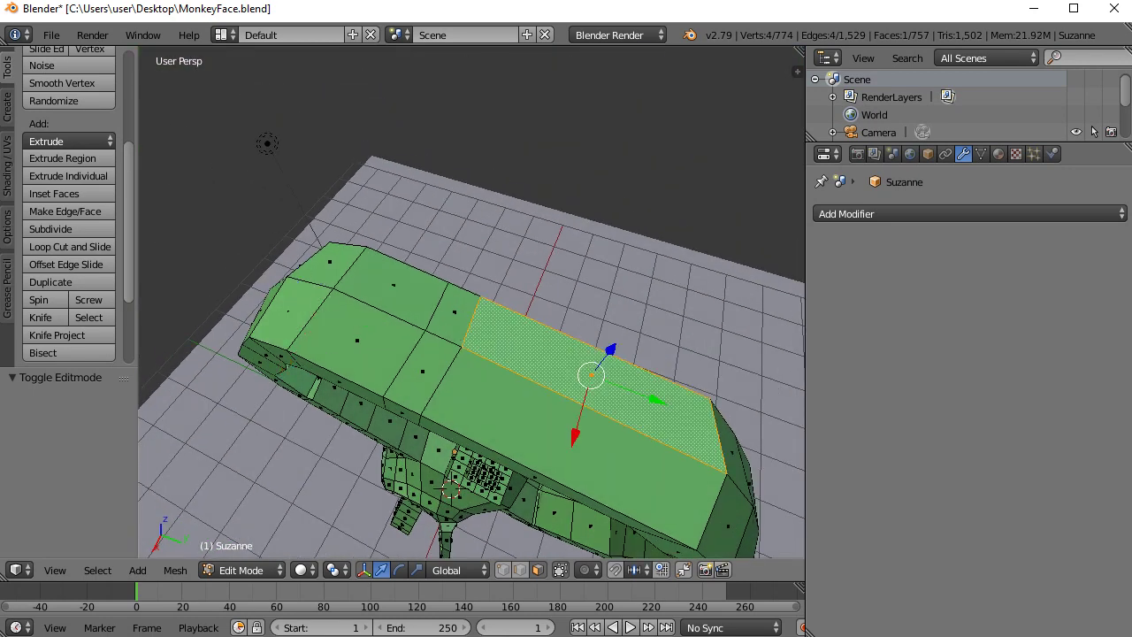
ctrl+right_click(566, 442)
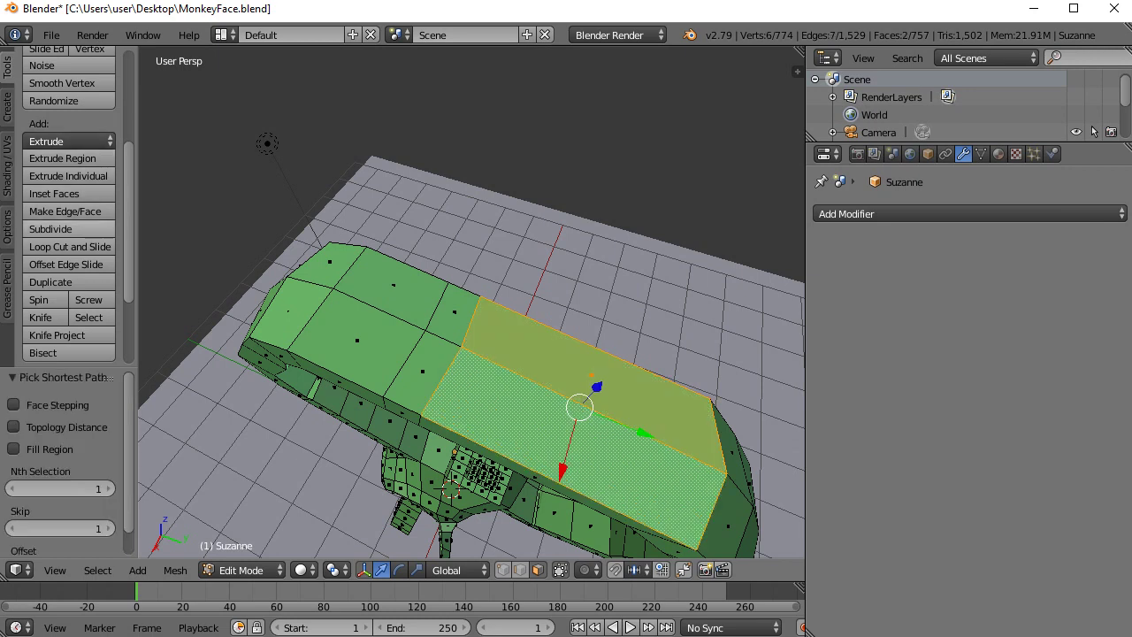
click(50, 228)
click(51, 228)
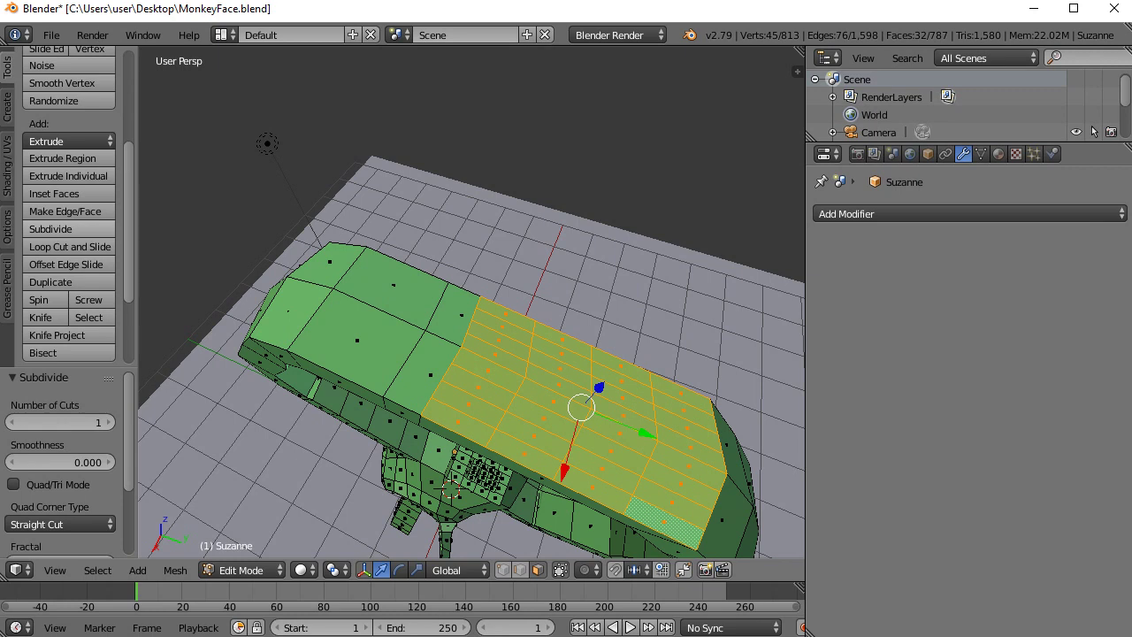
click(617, 247)
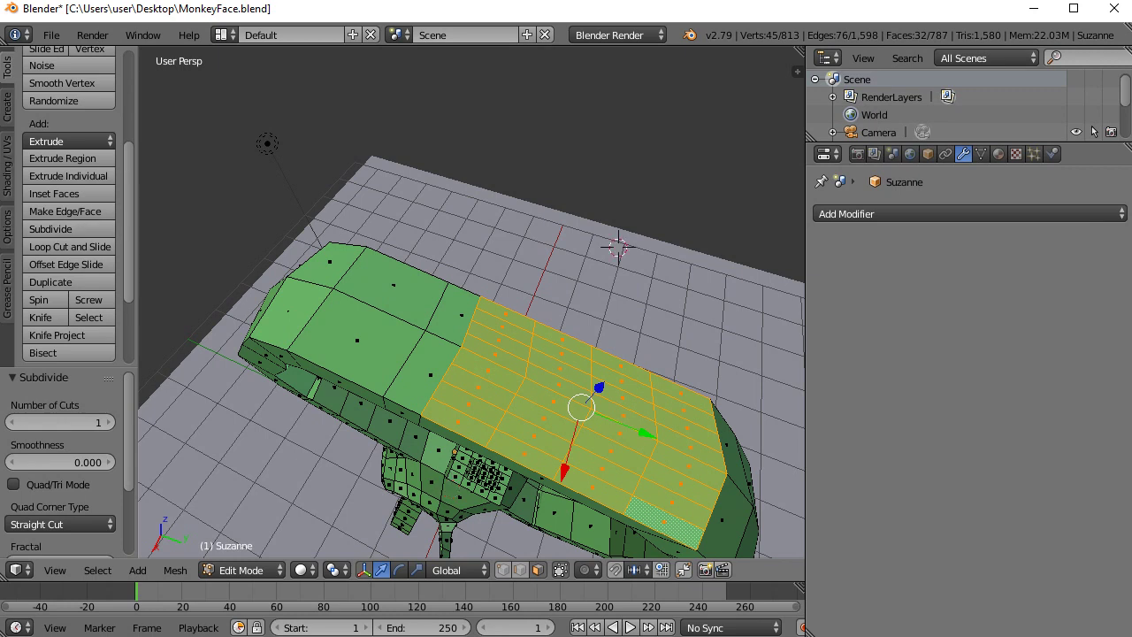
- Try to select alternating faces in the first two rows of the subdivided area on top of the loop
right_click(503, 327)
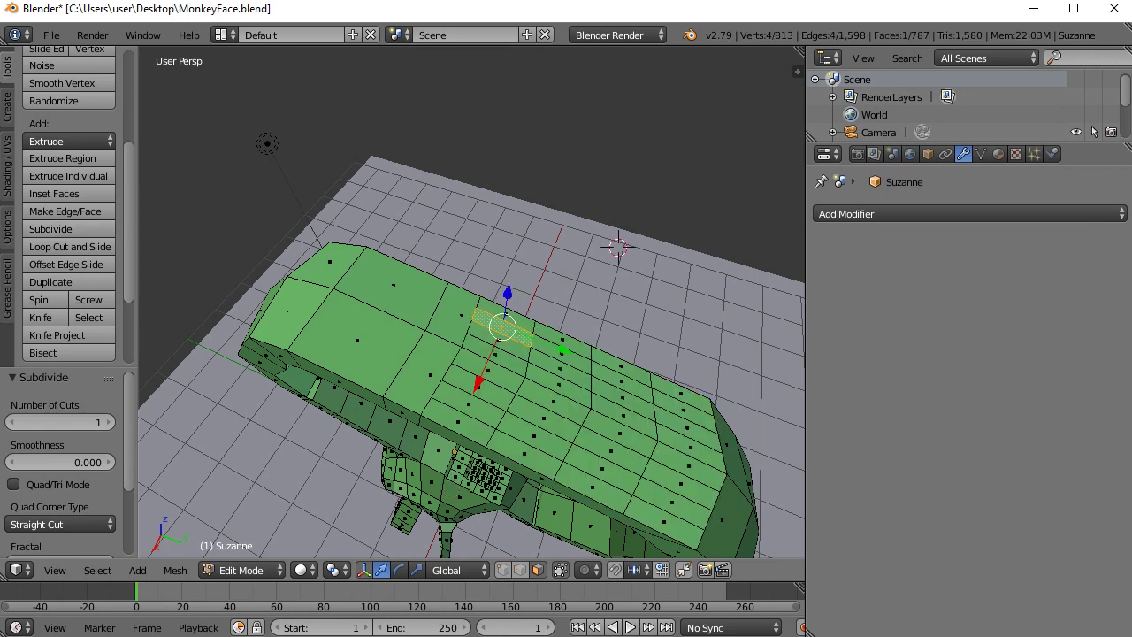
middle_drag(502, 326, 363, 292)
ctrl+right_click(467, 329)
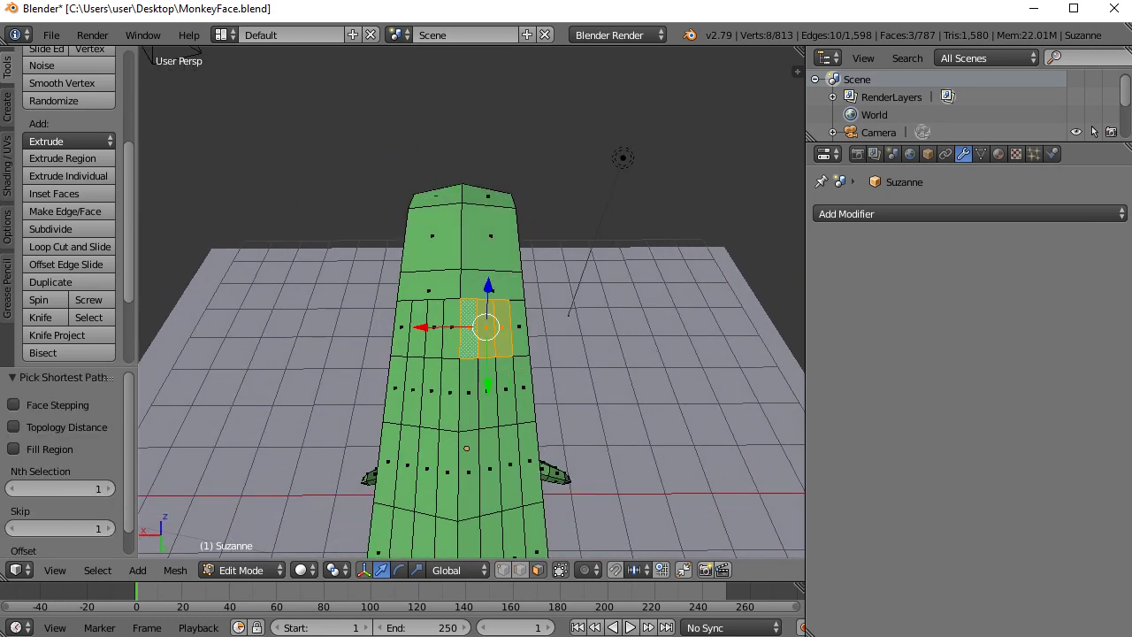
key(ctrl+z)
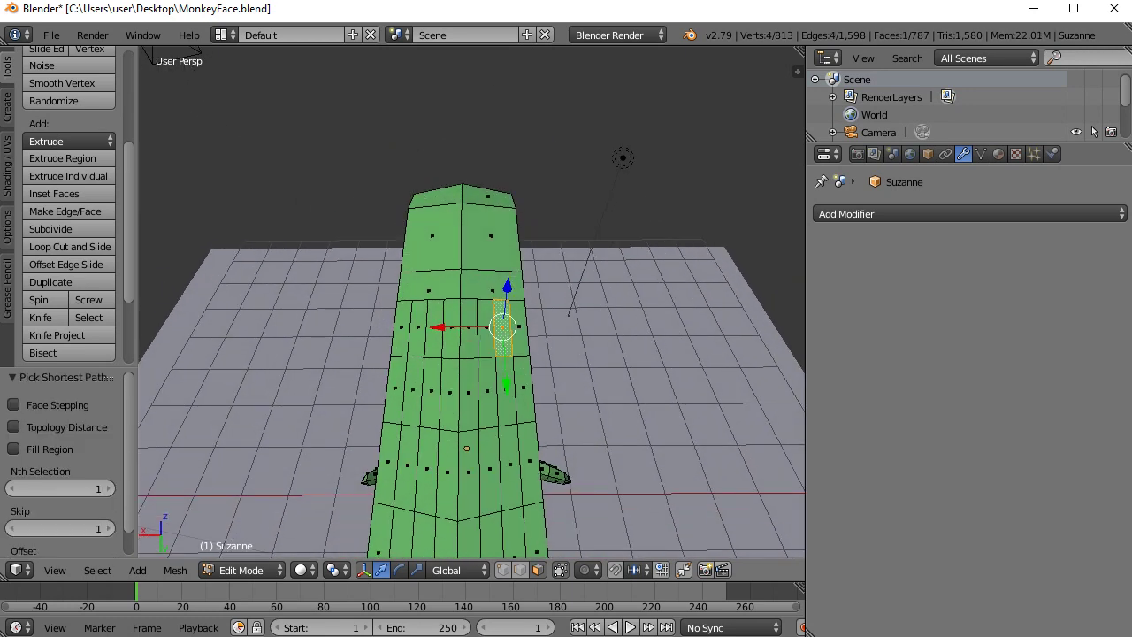
ctrl+right_click(468, 328)
key(ctrl+z)
key(ctrl+shift+z)
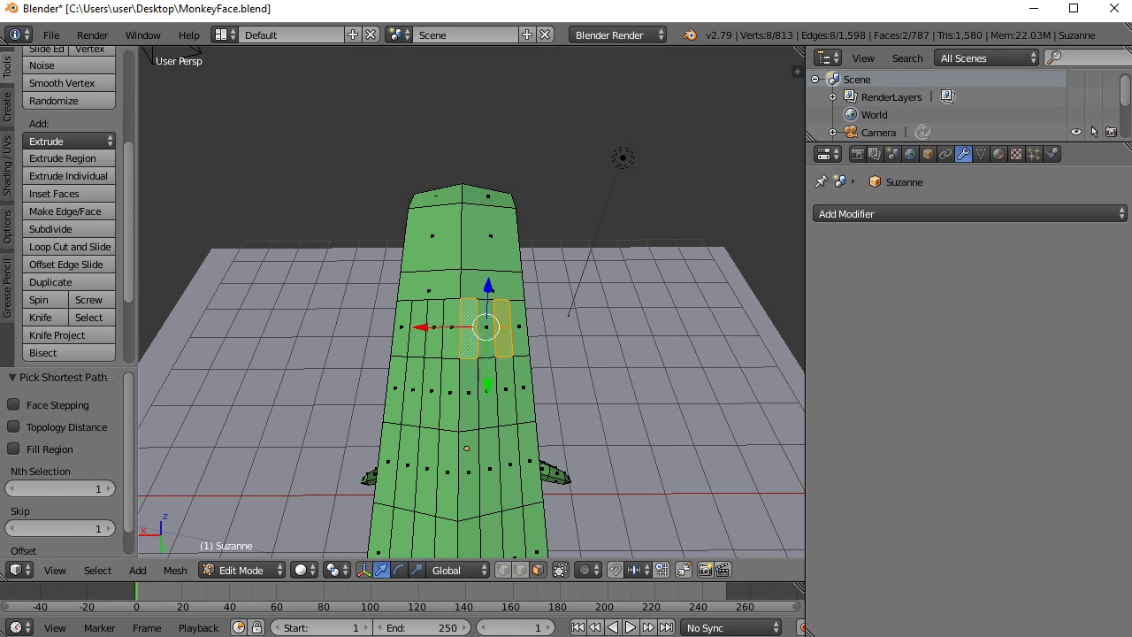
key(ctrl+shift+z)
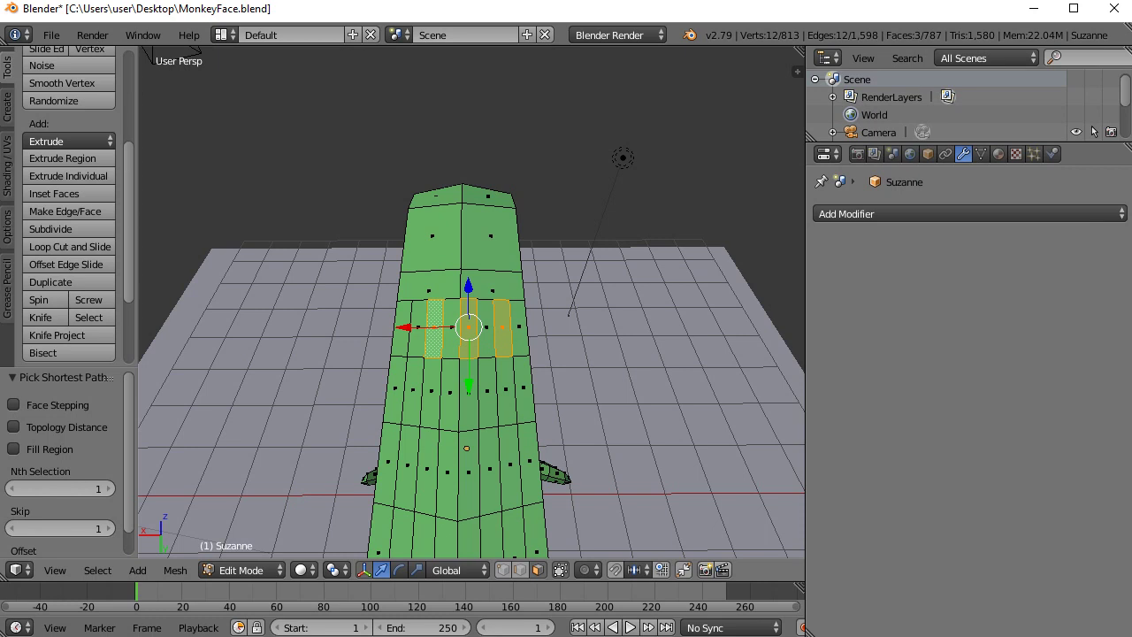
key(ctrl+shift+z)
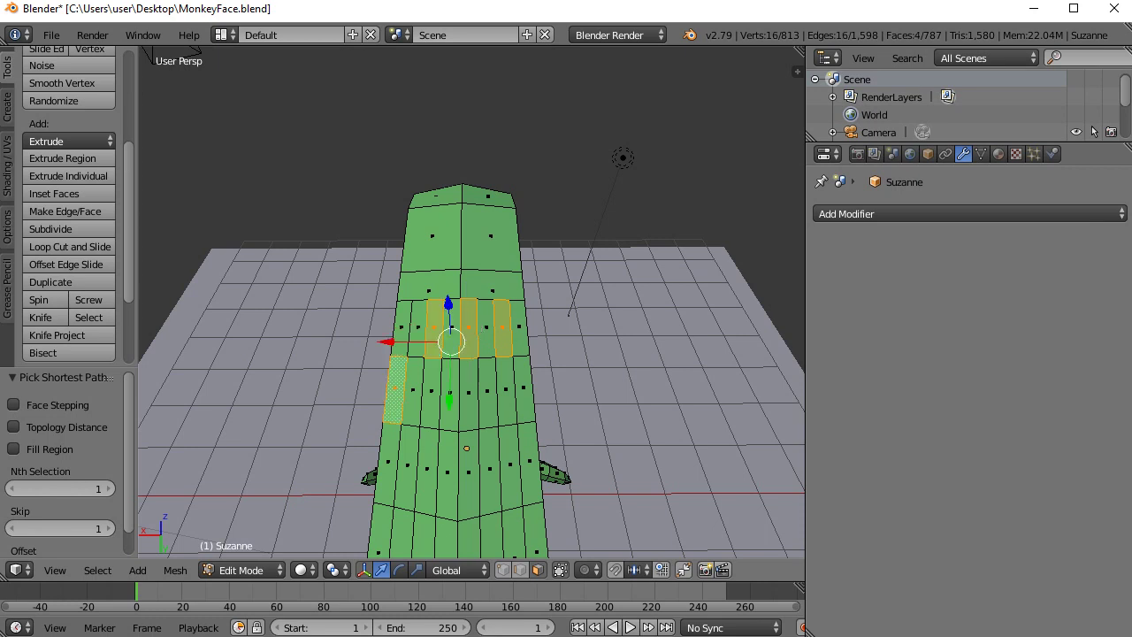
shift+right_click(431, 391)
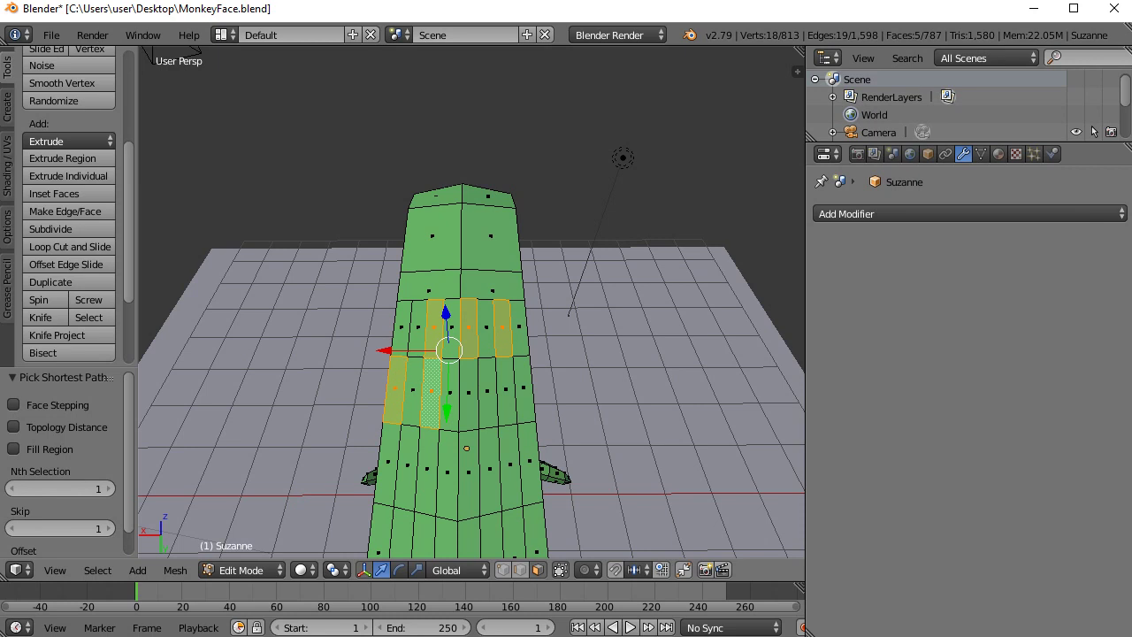
key(ctrl+z)
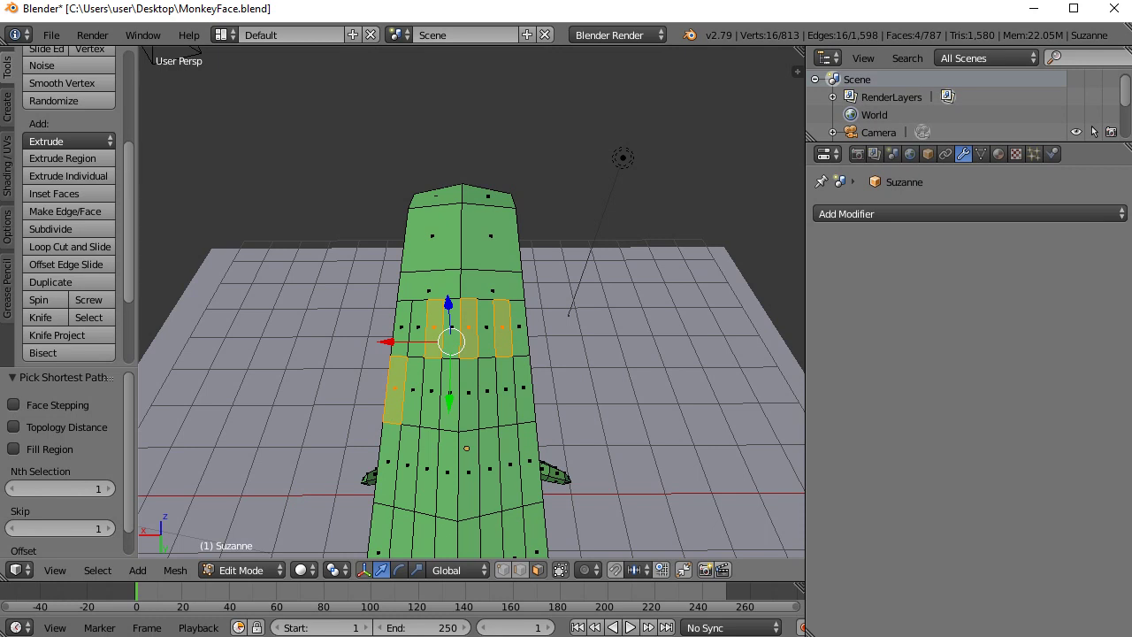
right_click(412, 390)
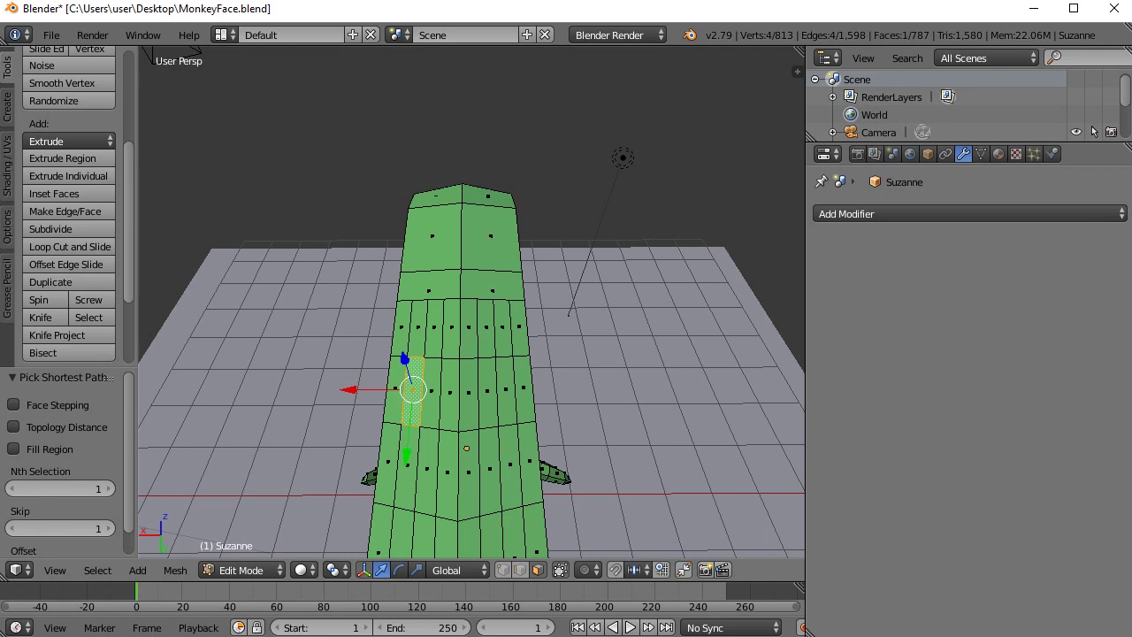
- Select four alternating faces in each of the first three rows of the subdivided area, offsetting the middle row to form a checkerboard
right_click(402, 328)
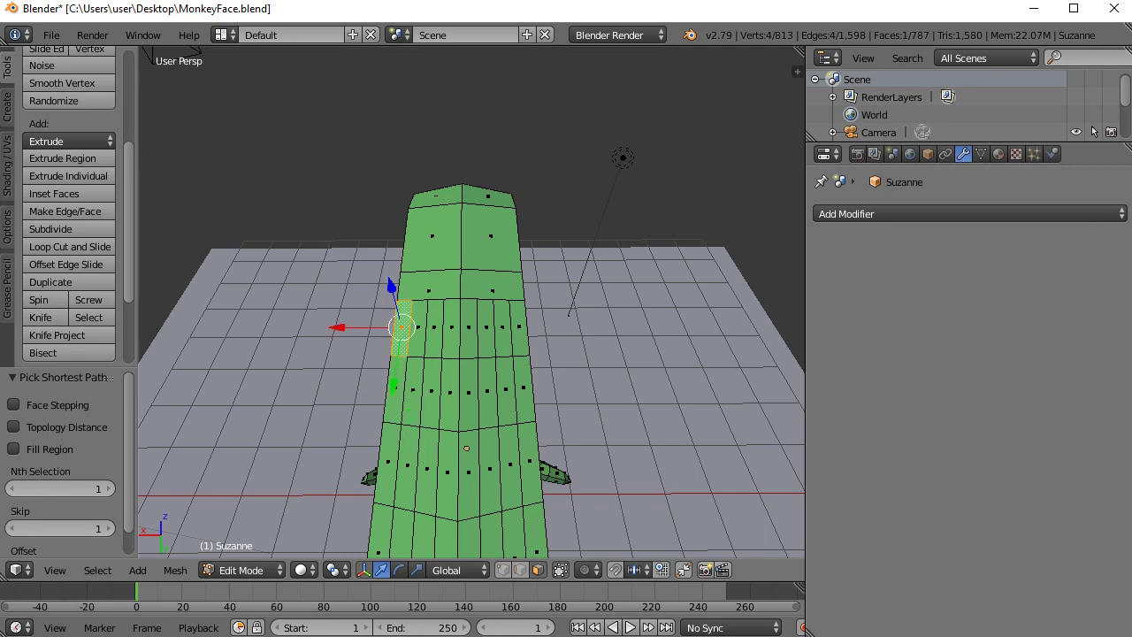
shift+right_click(434, 329)
shift+right_click(469, 327)
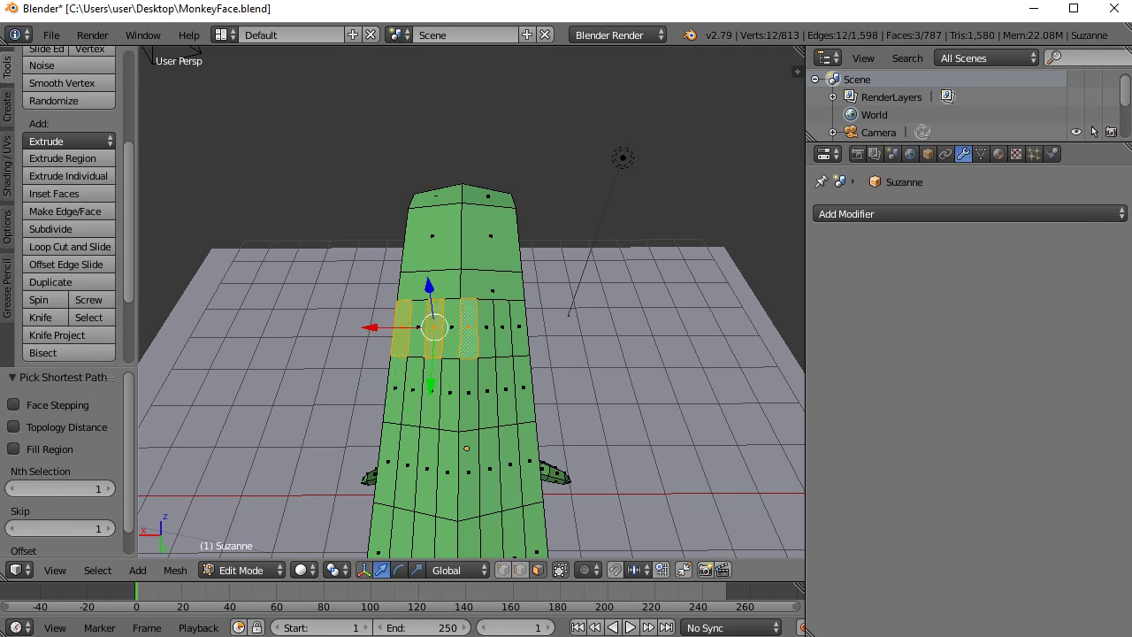
shift+right_click(502, 327)
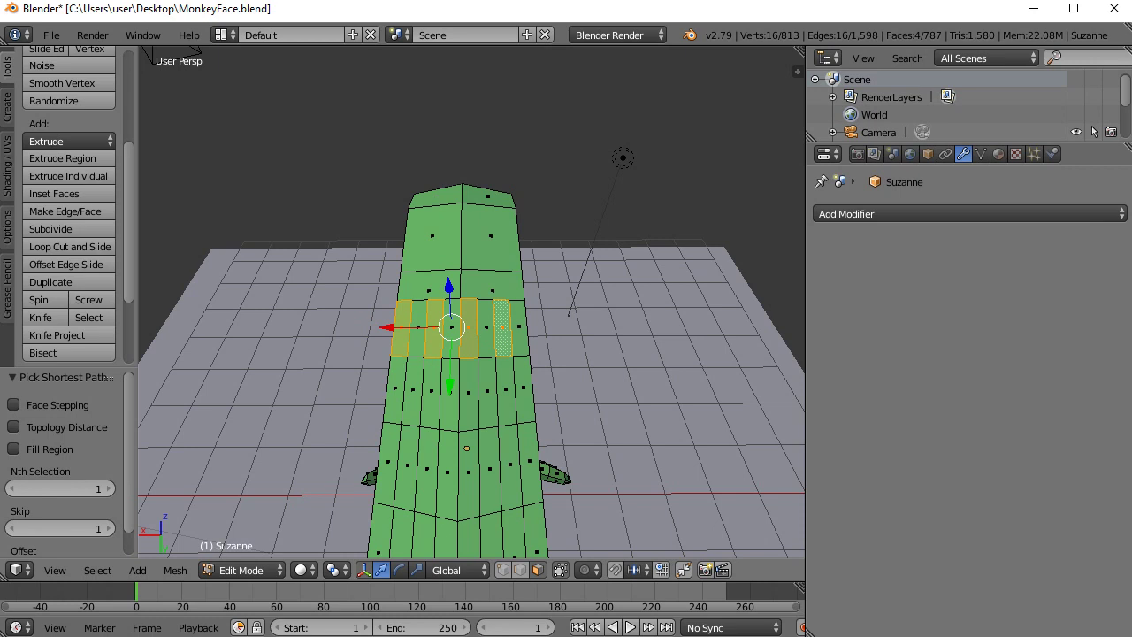
shift+right_click(524, 389)
shift+right_click(487, 392)
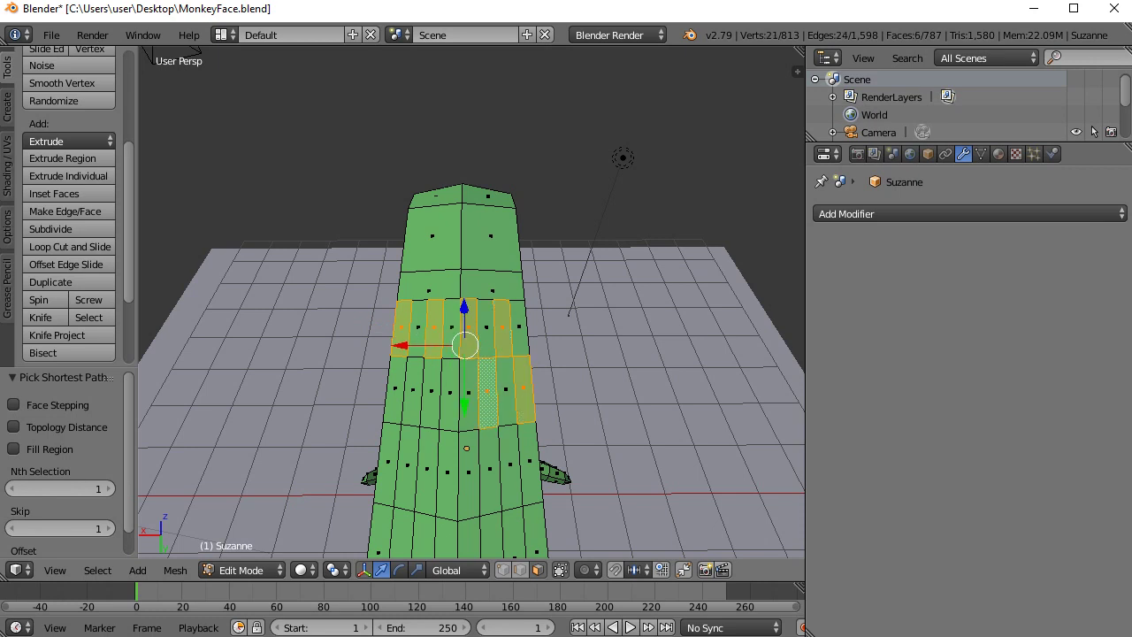
shift+right_click(450, 394)
shift+right_click(413, 398)
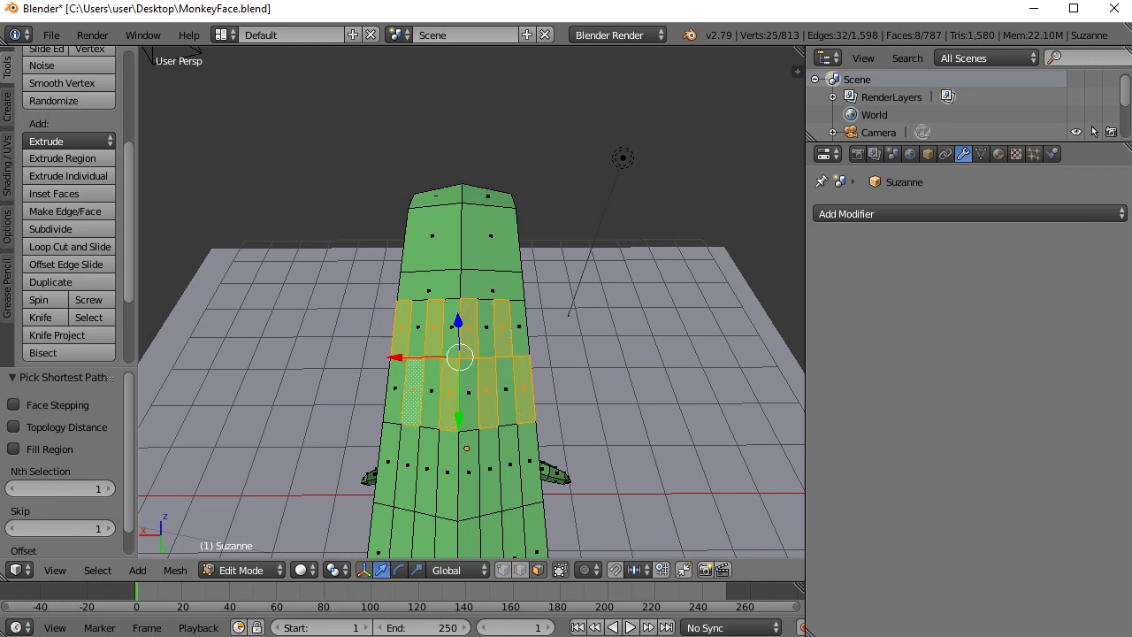
shift+right_click(387, 461)
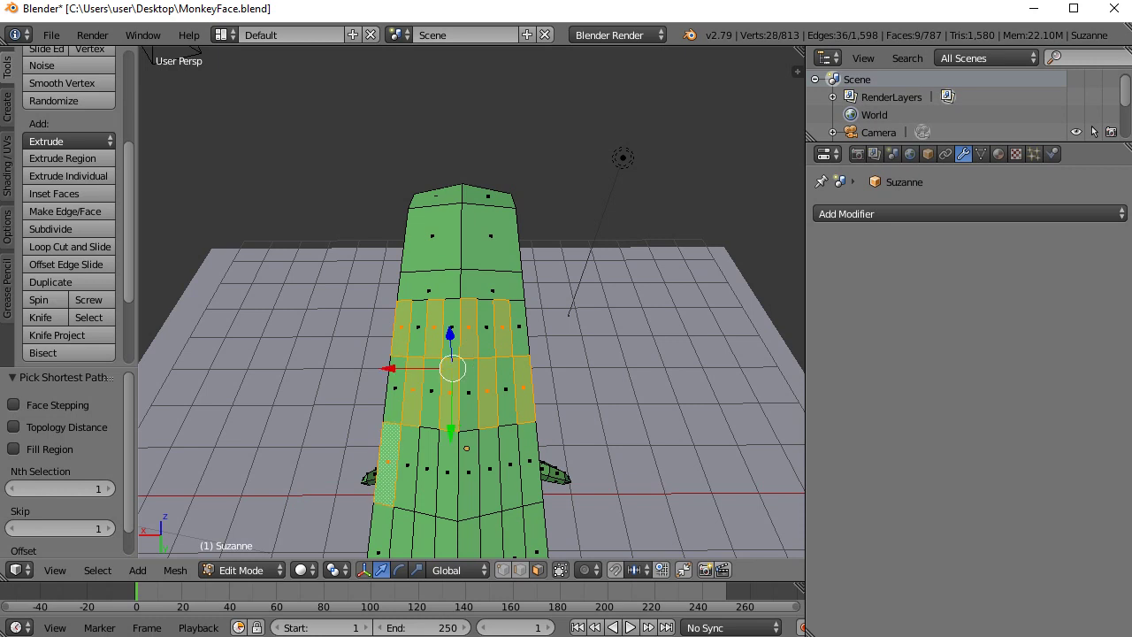
shift+right_click(427, 469)
shift+right_click(467, 448)
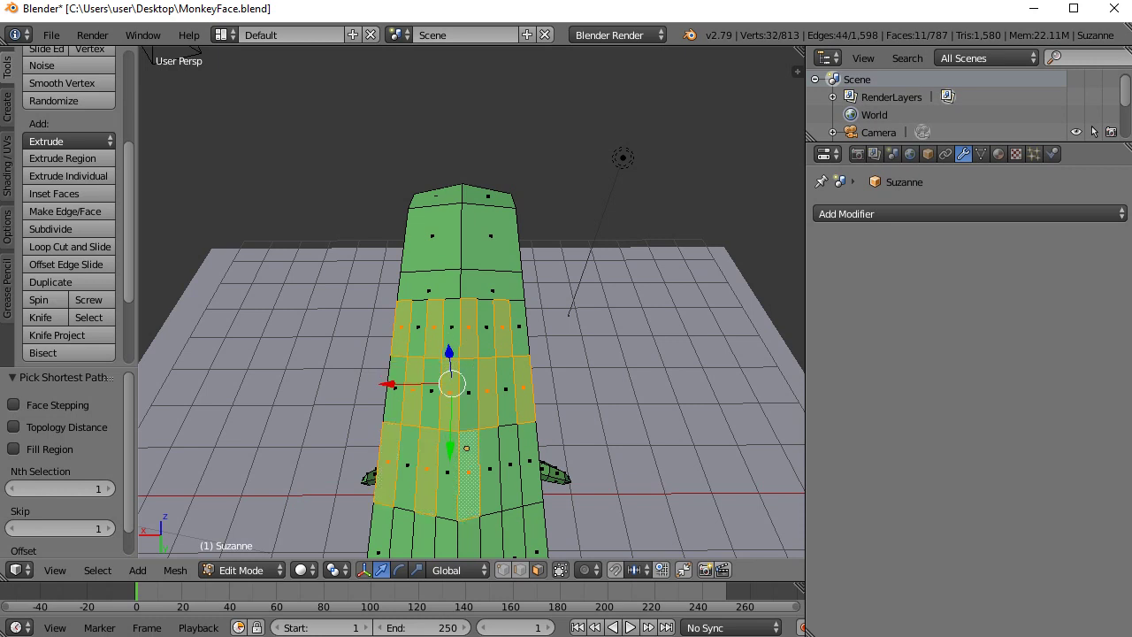
shift+right_click(510, 467)
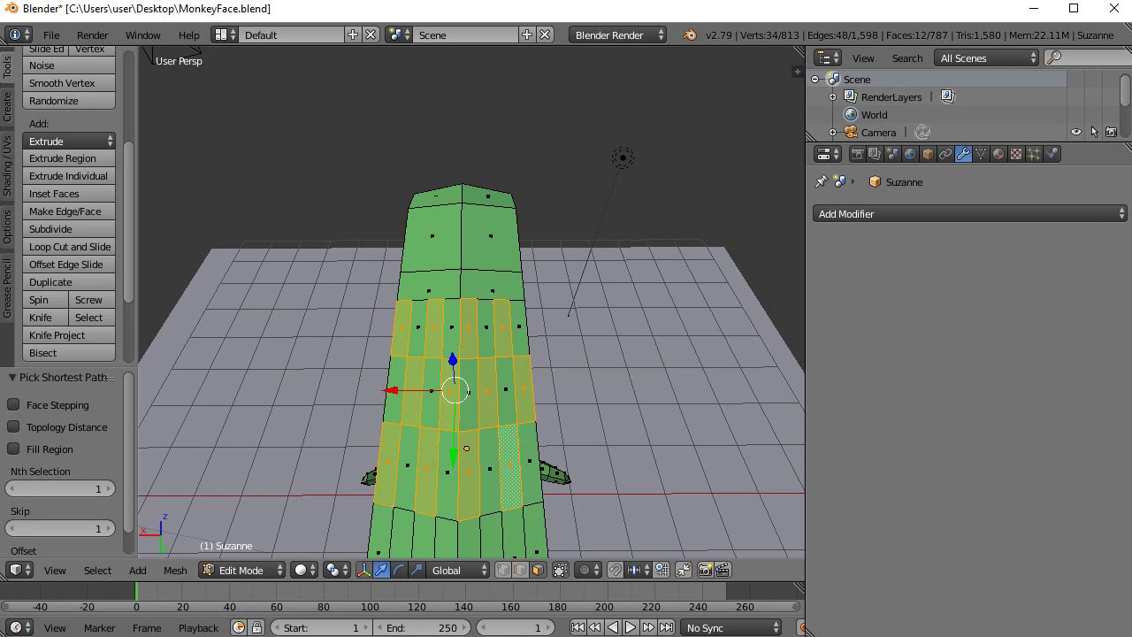
- Add four alternating faces in the fourth row of the subdivided area to the selection, completing the checkerboard on top of the loop
scroll(466, 447, down, 2)
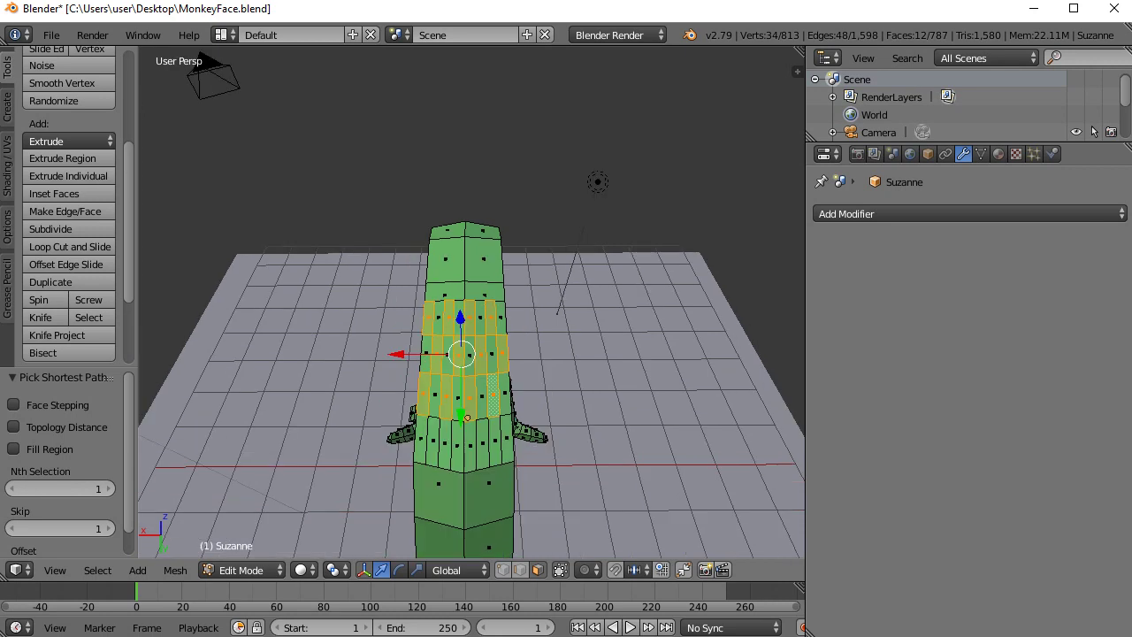
shift+right_click(507, 438)
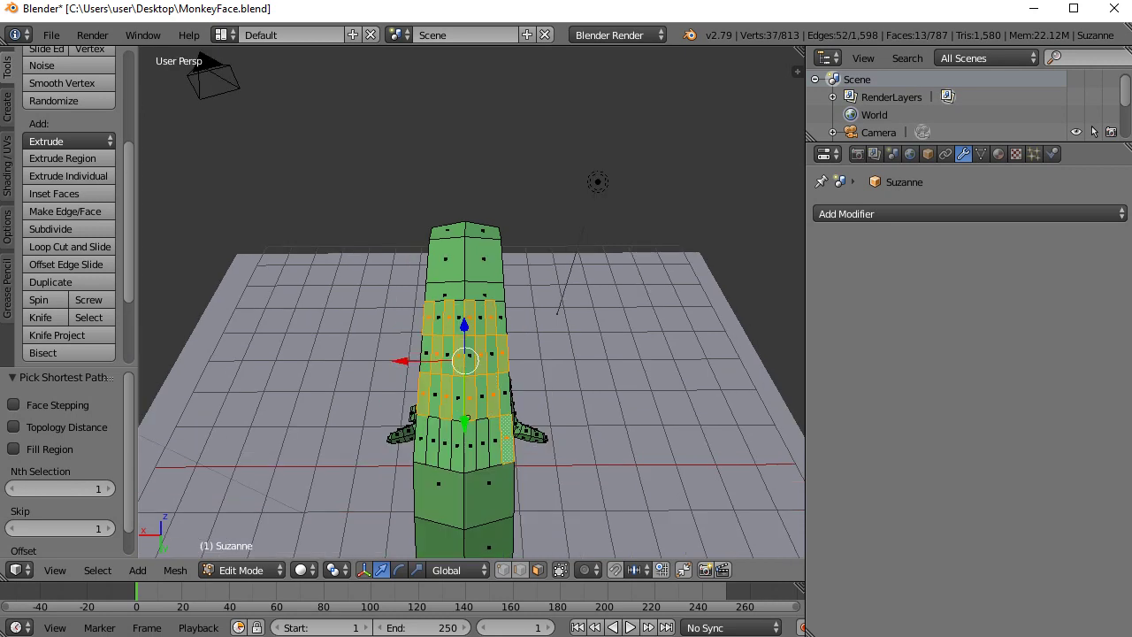
shift+right_click(483, 443)
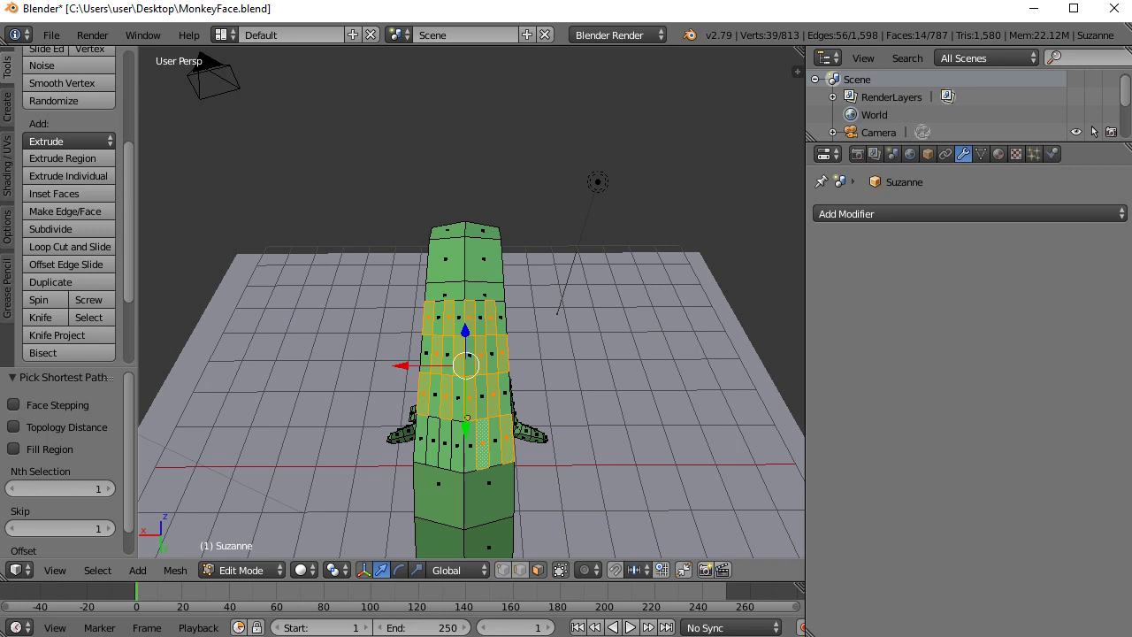
shift+right_click(457, 446)
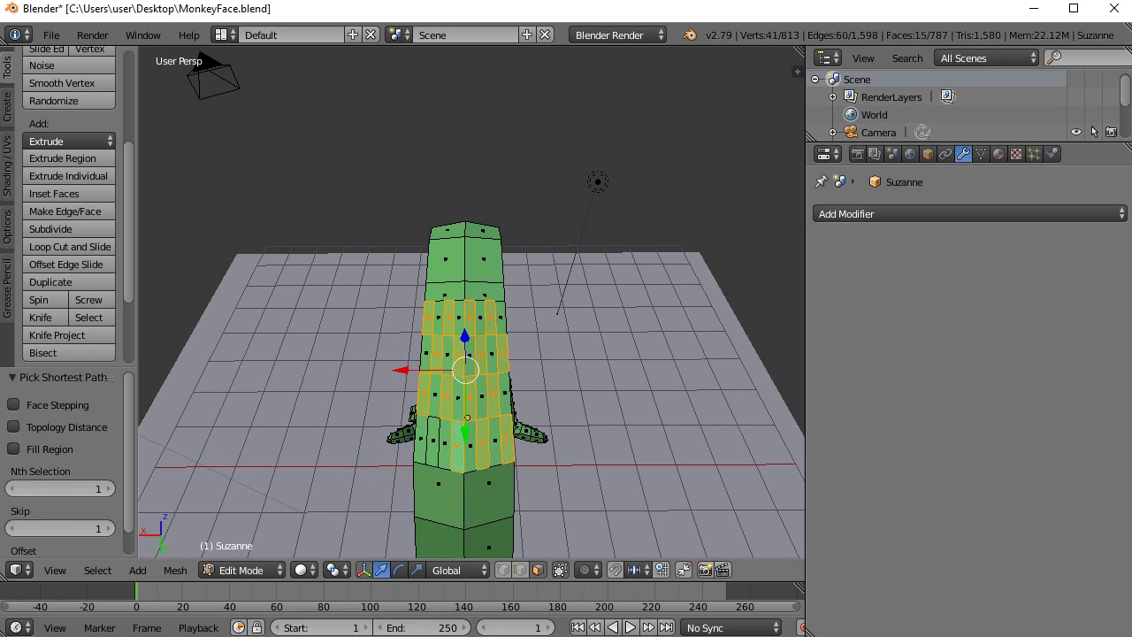
shift+right_click(433, 442)
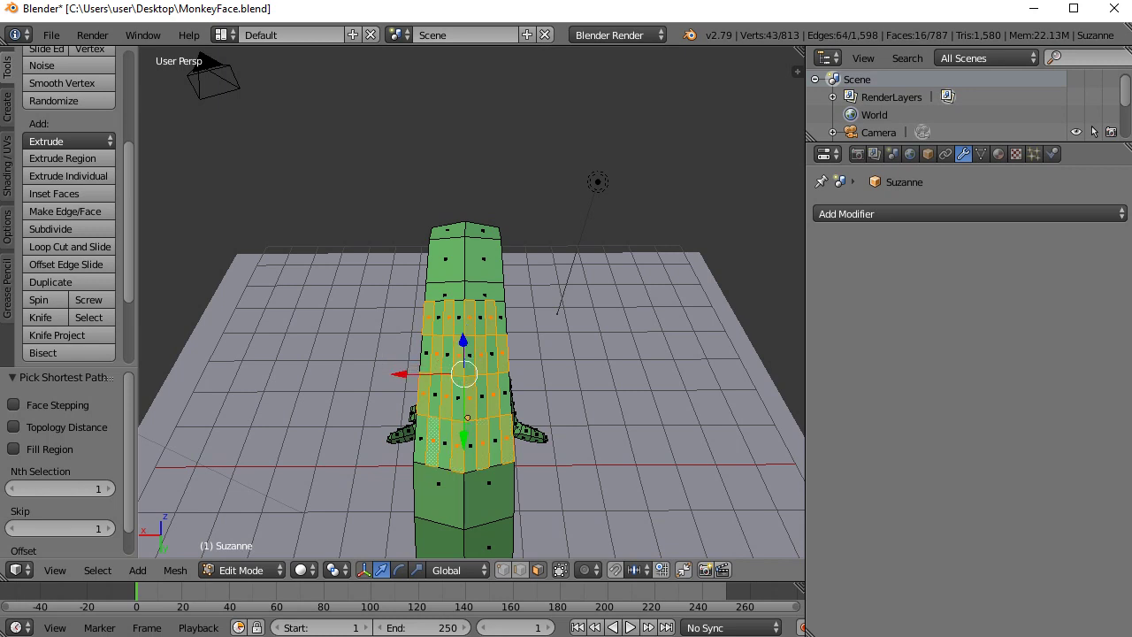
- Extrude the selected checkerboard faces outward by about 0.43 to form raised blocks on top of the loop
middle_drag(464, 503, 563, 440)
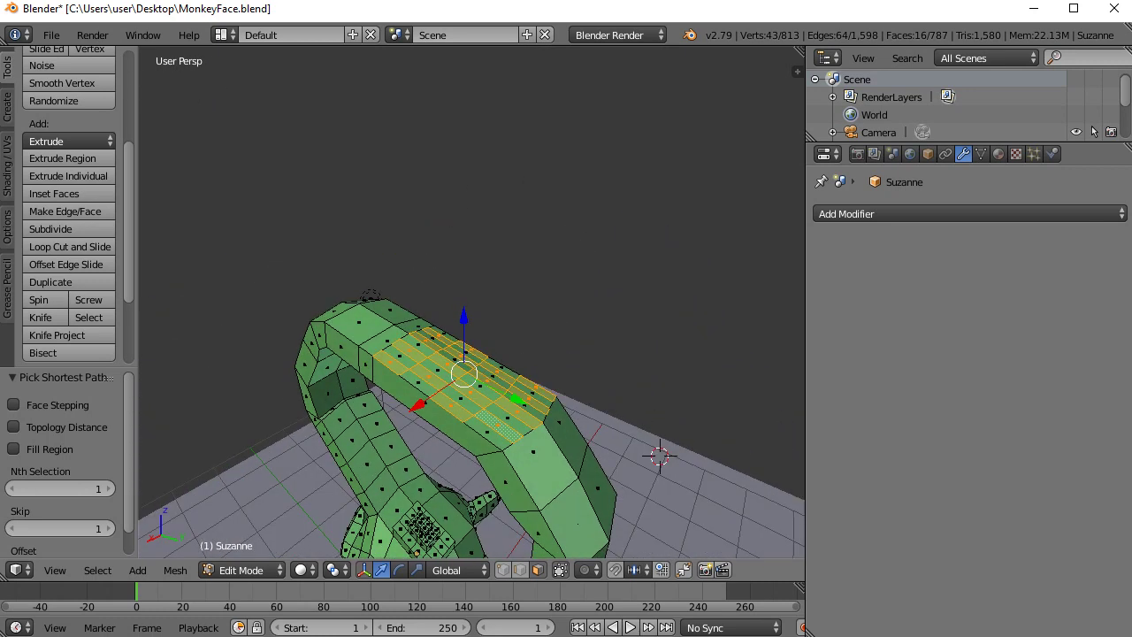
key(e)
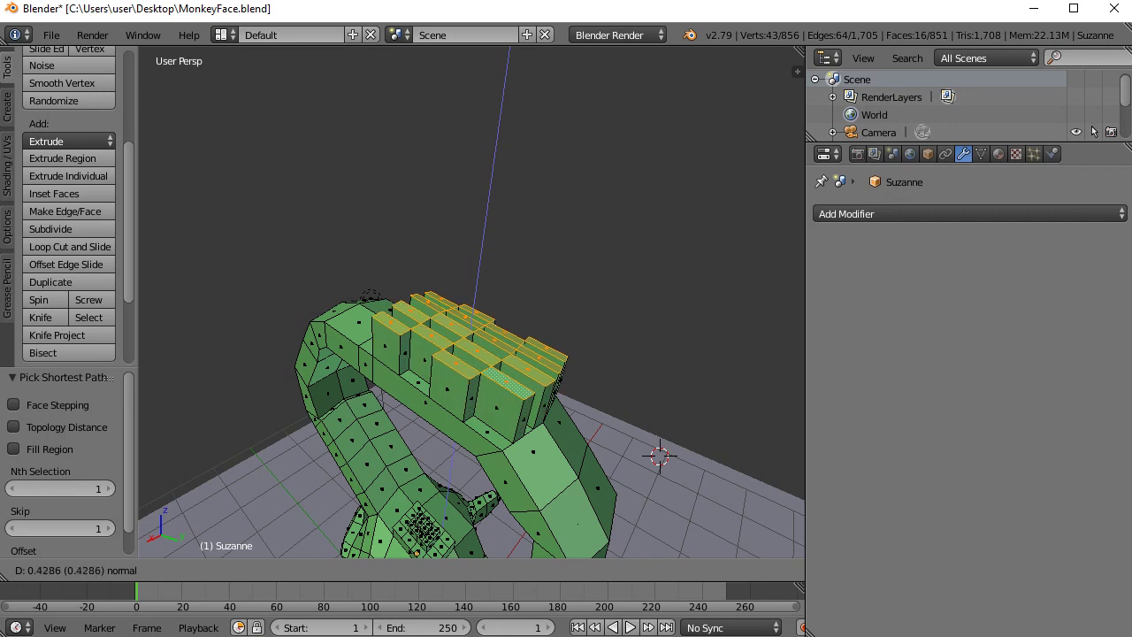
key(Return)
middle_drag(620, 371, 363, 292)
middle_drag(442, 376, 367, 442)
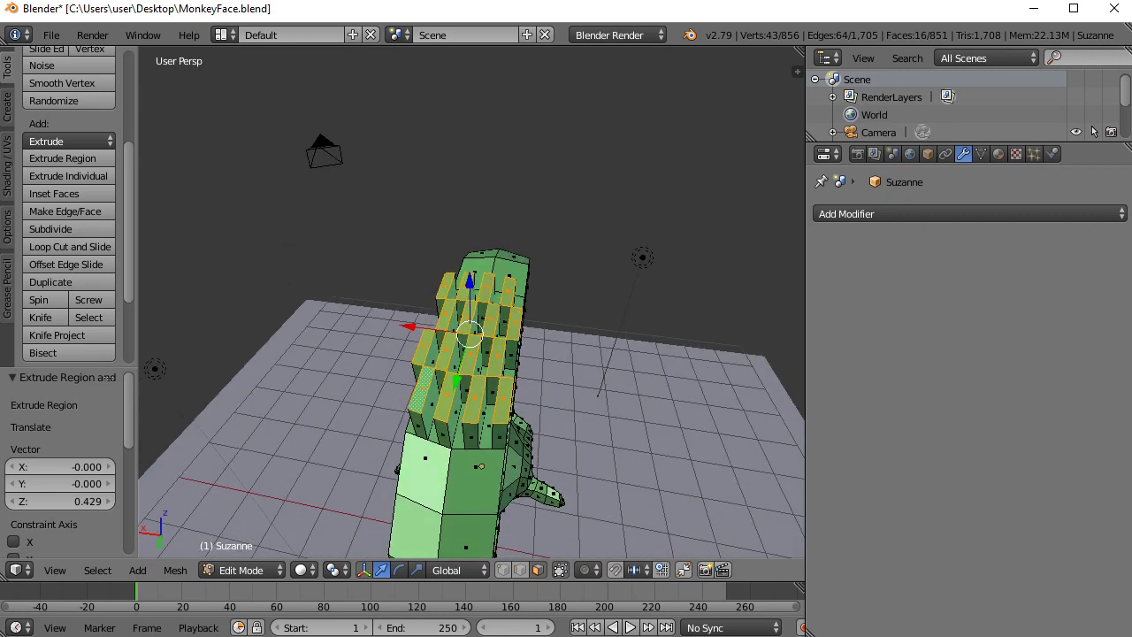
middle_drag(367, 442, 446, 372)
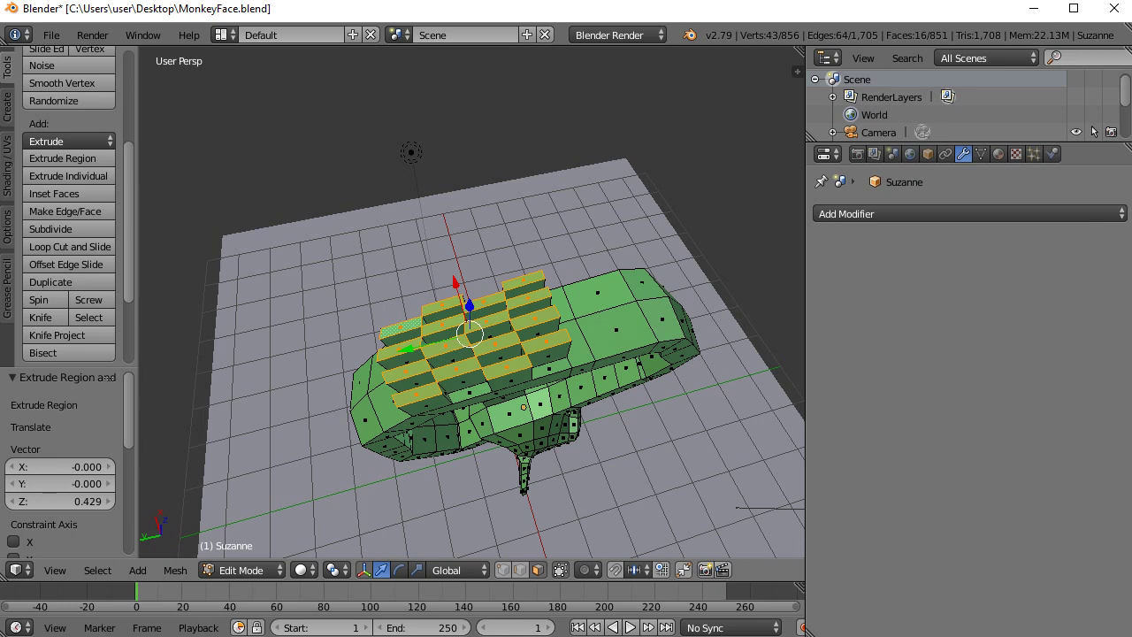
- Replace the checkerboard selection with only the top face of one extruded block and view the blocks from another side
right_click(389, 409)
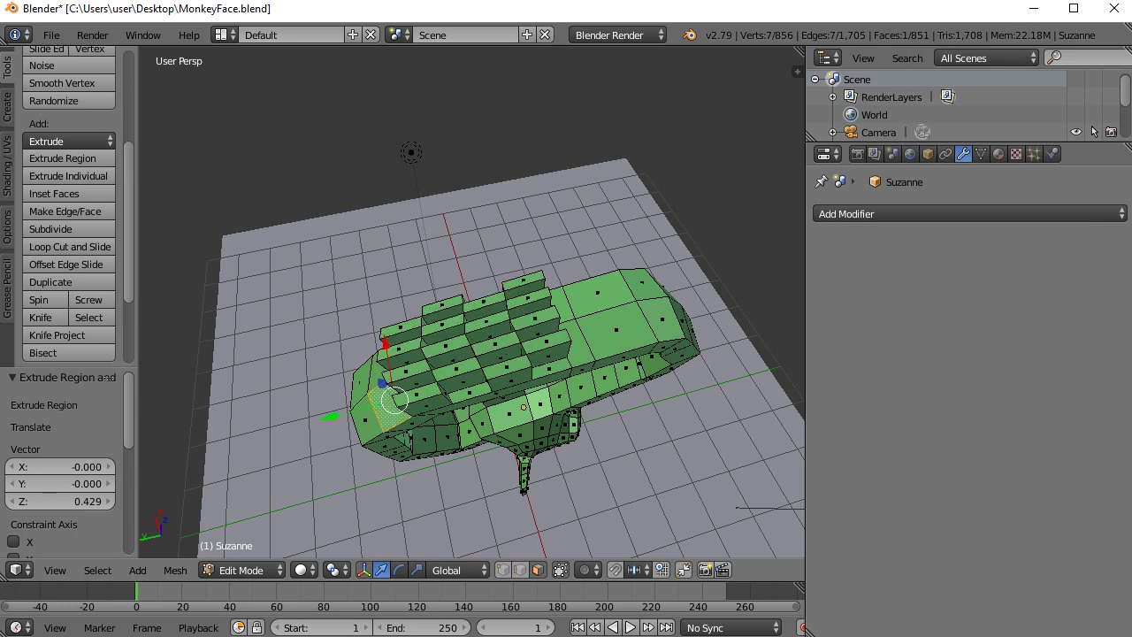
right_click(441, 325)
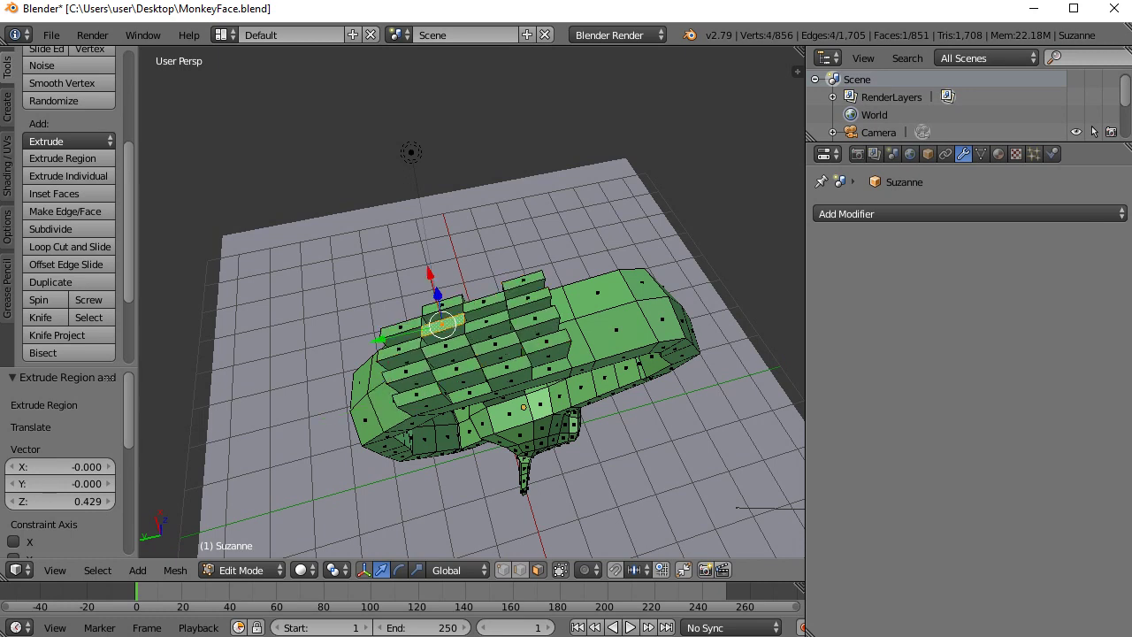
middle_drag(440, 325, 632, 235)
middle_drag(367, 296, 353, 349)
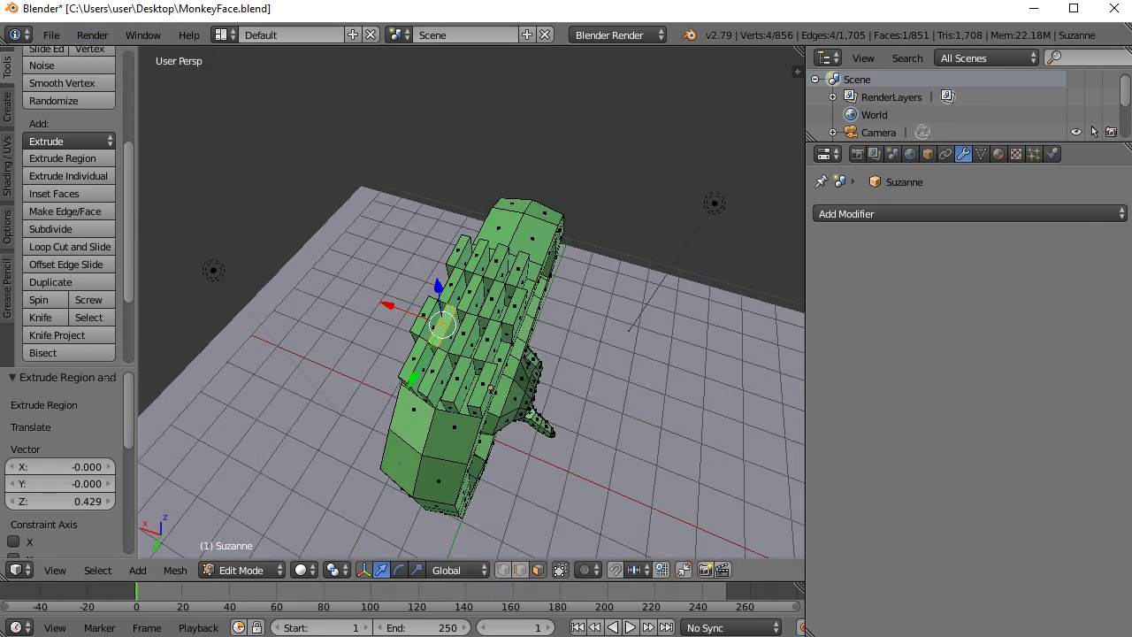
- Switch to the camera view and move the camera with walk navigation for a close-up of the extruded blocks
key(KP_0)
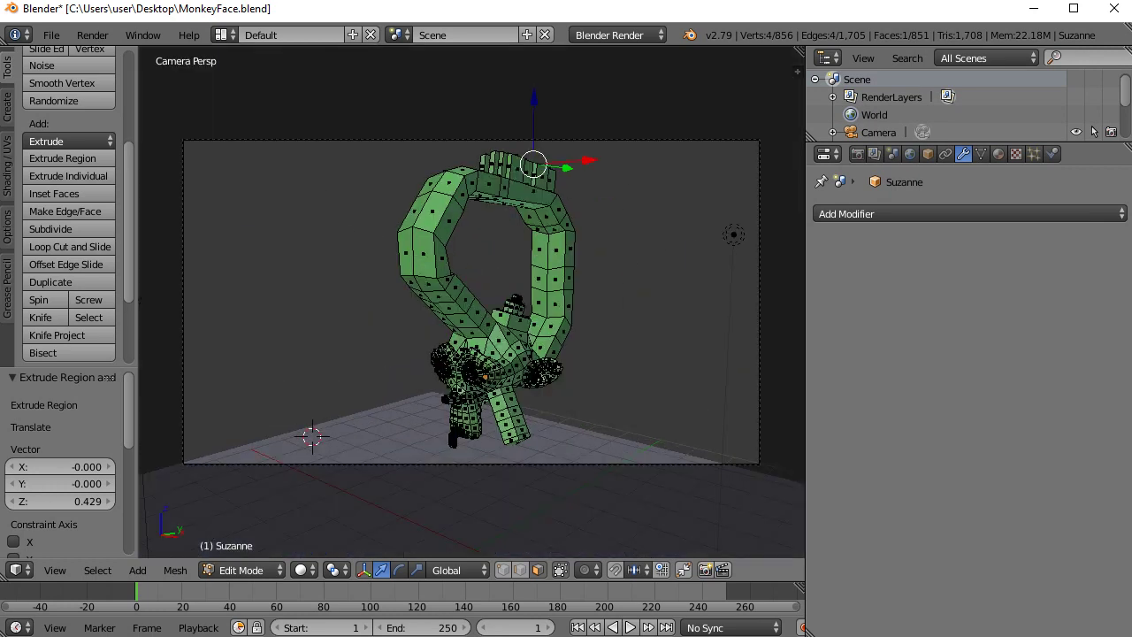
key(shift+f)
key(w)
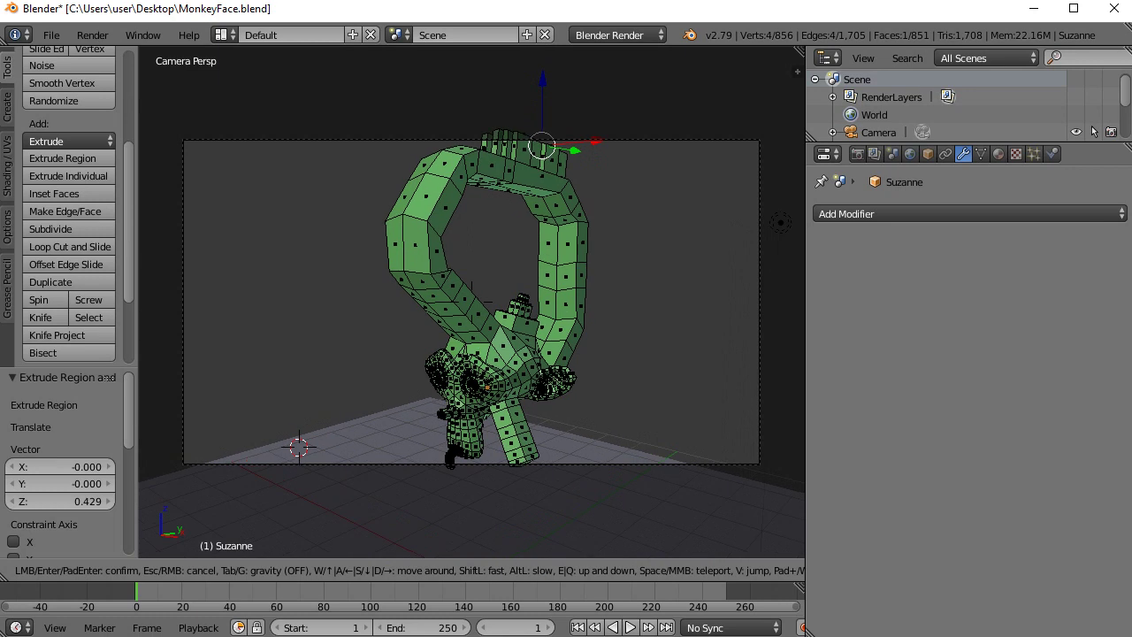
key(s)
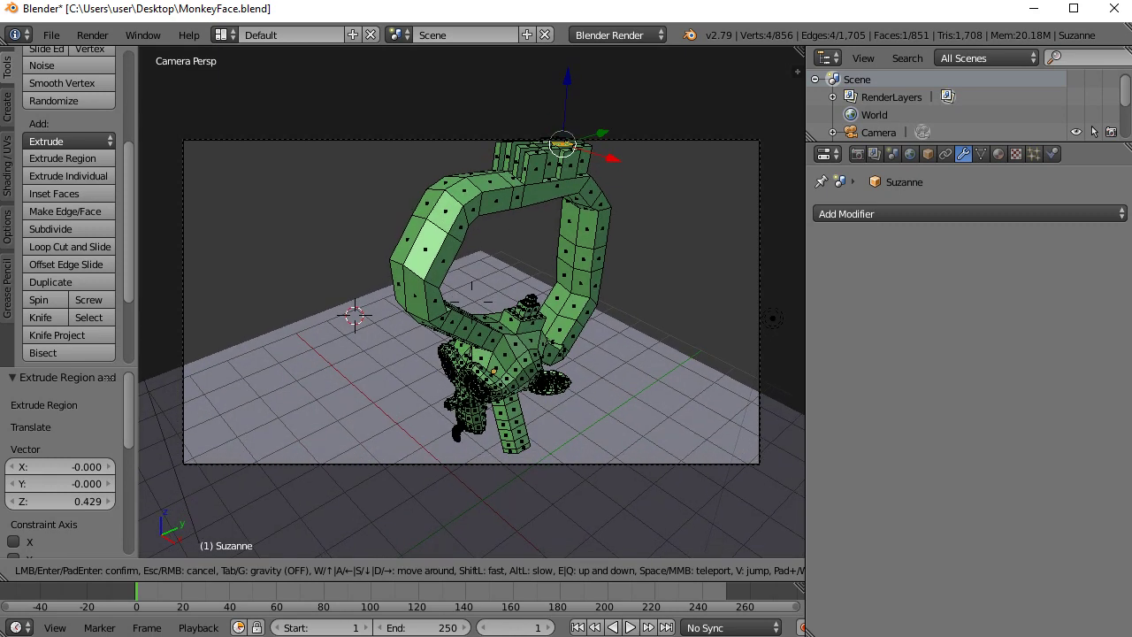
key(w)
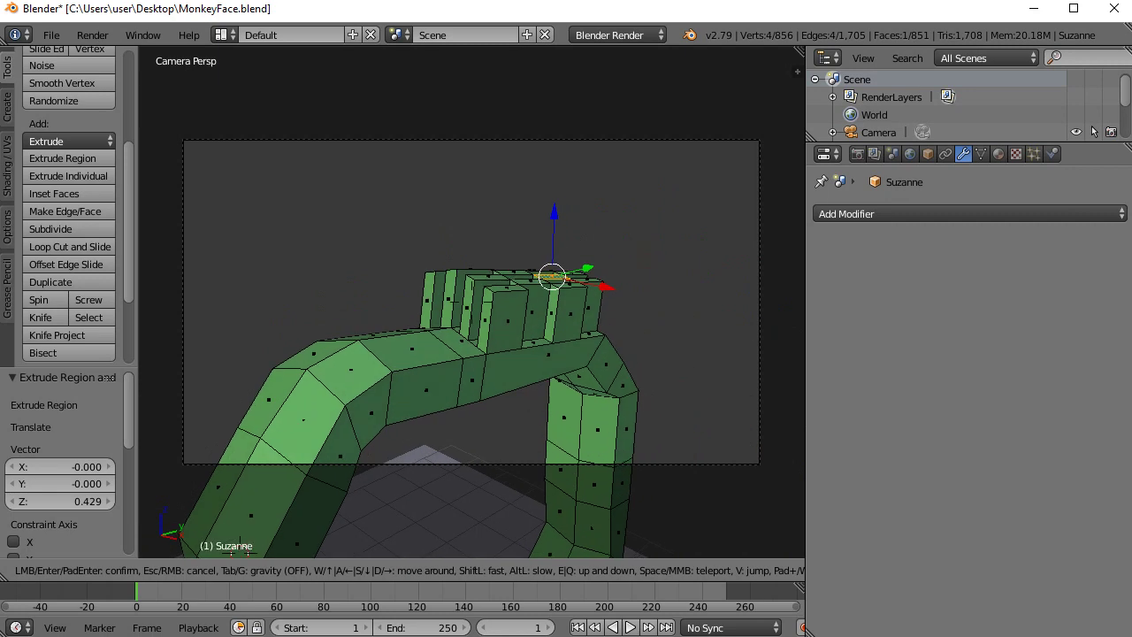
key(Return)
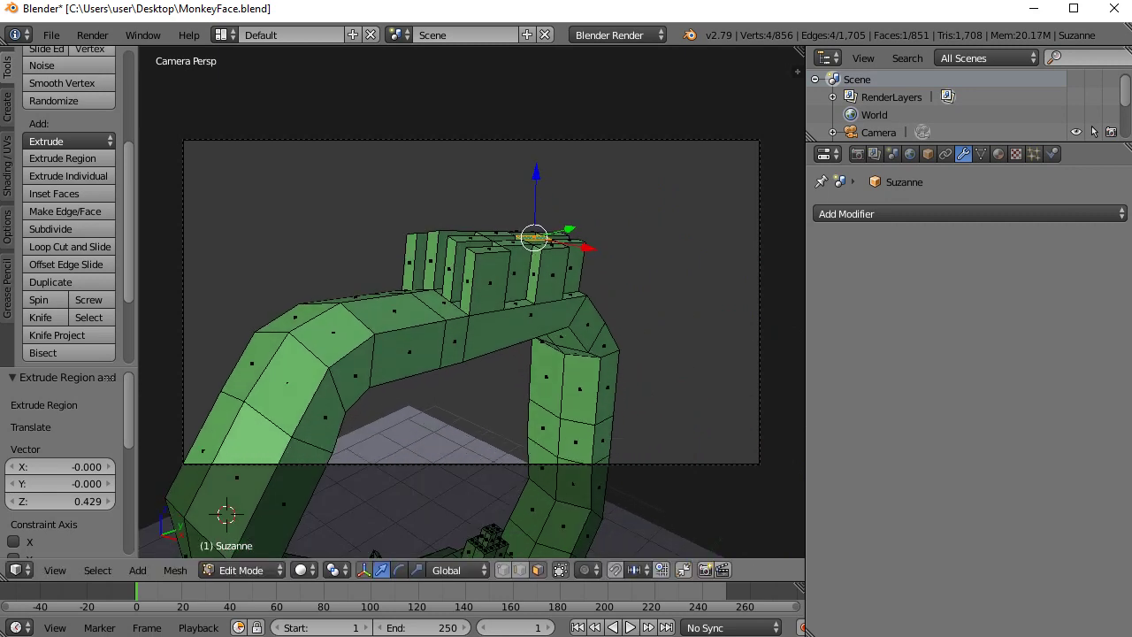
- Render the close-up of the extruded blocks and return from the render result to the 3D View
click(92, 35)
click(128, 56)
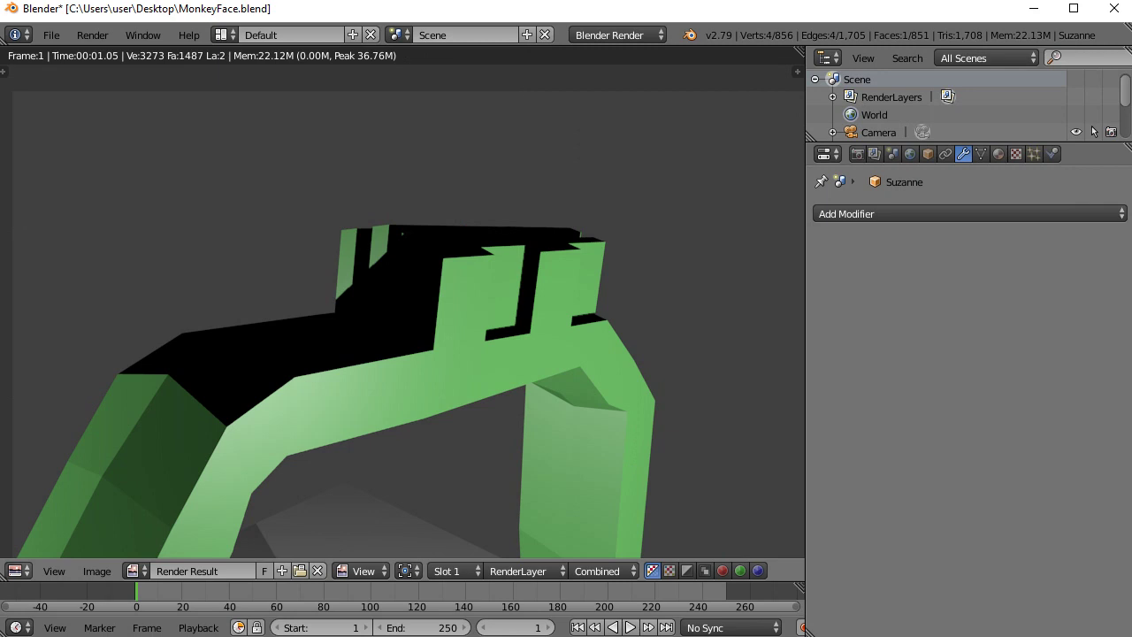
click(18, 571)
click(51, 550)
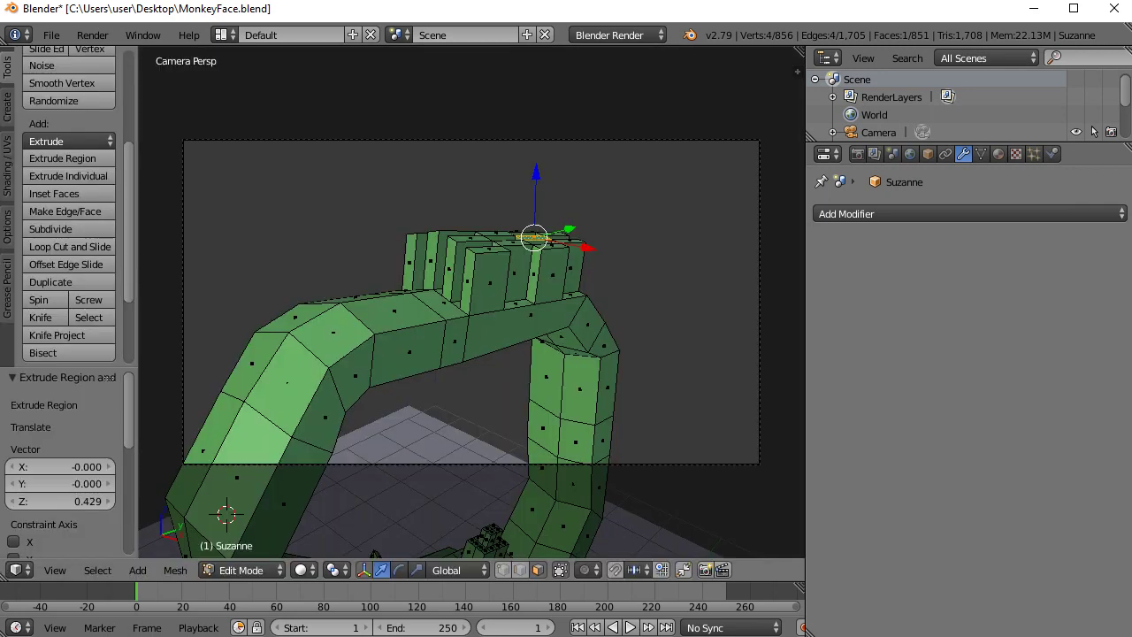
key(Down)
key(Down)
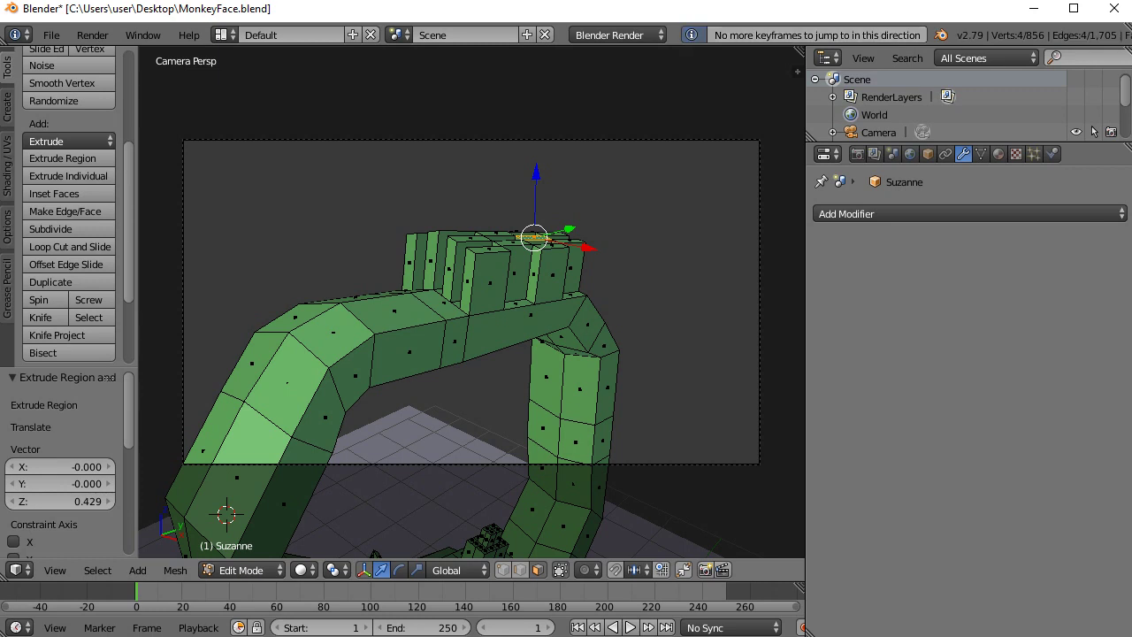
- Reposition the camera with walk navigation so that it frames the whole model from the front, including the monkey's face
key(KP_0)
middle_drag(496, 336, 513, 309)
scroll(471, 302, down, 5)
middle_drag(354, 354, 751, 278)
middle_drag(433, 362, 381, 306)
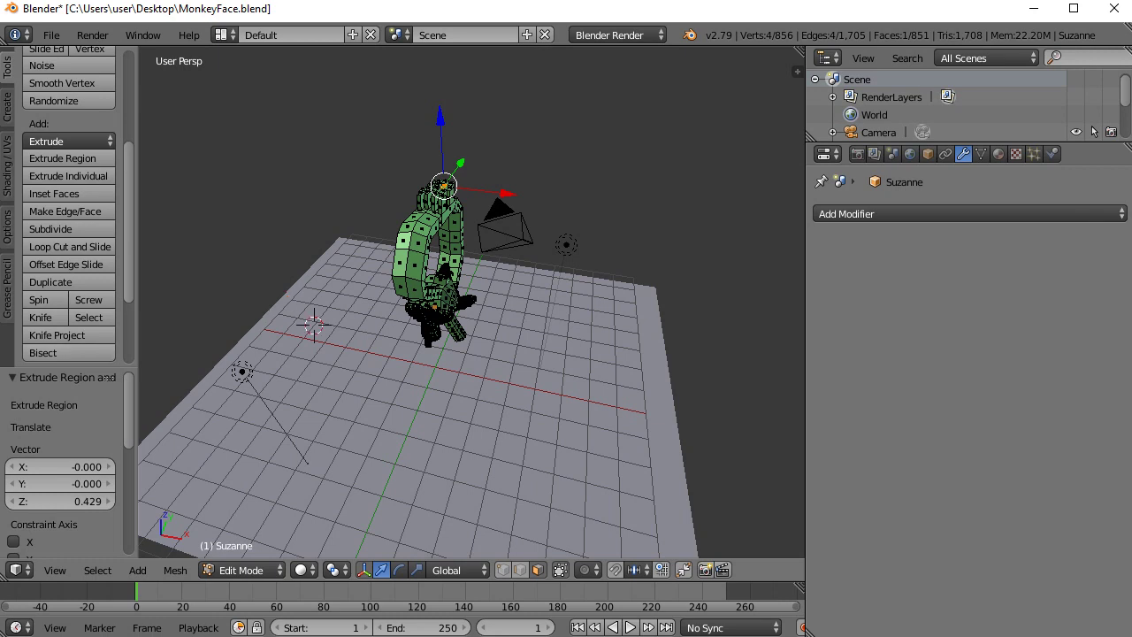
key(KP_0)
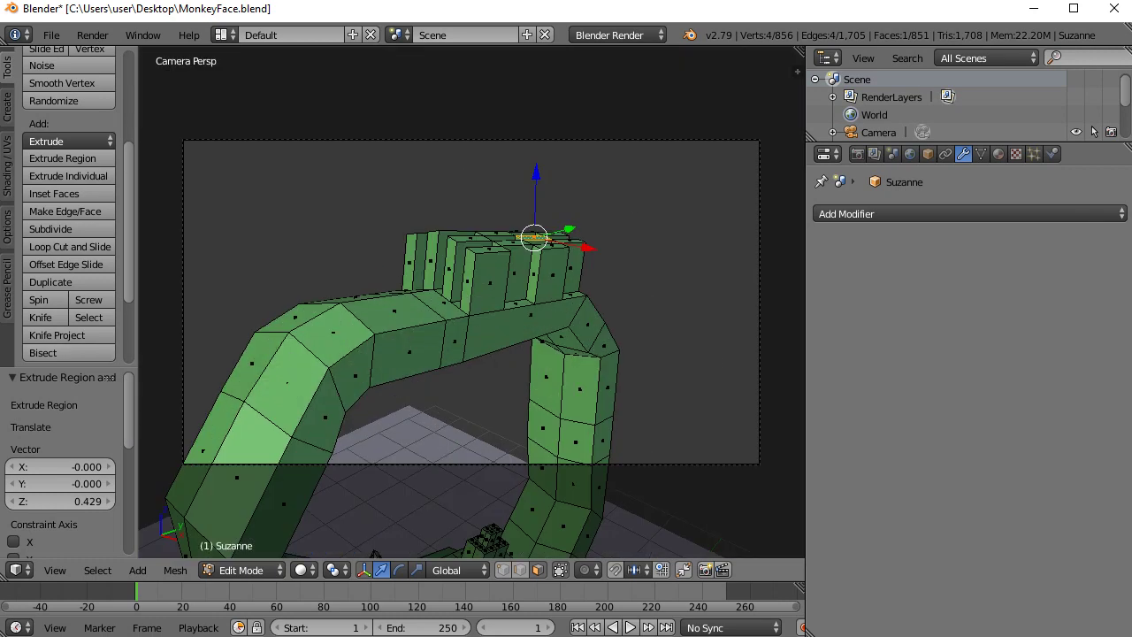
key(shift+f)
key(s)
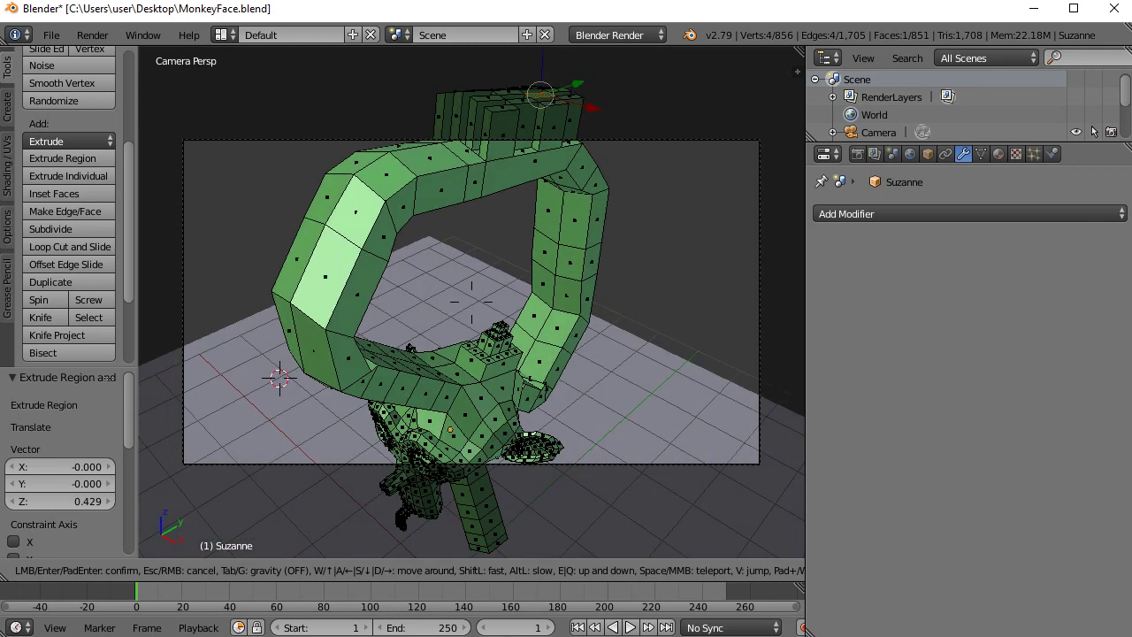
key(a)
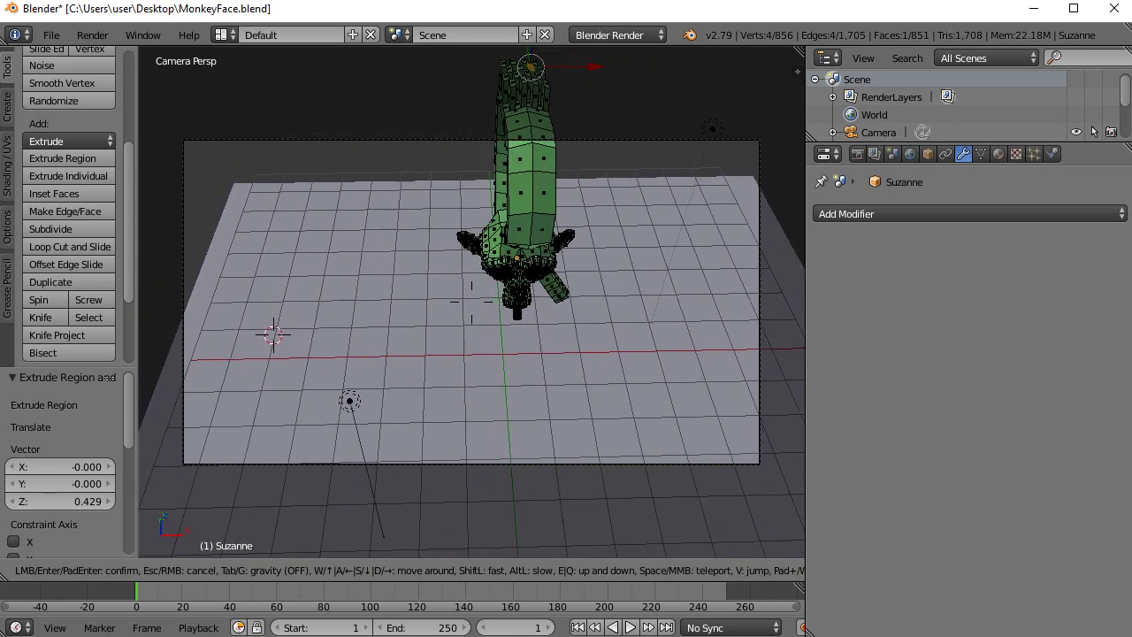
key(s)
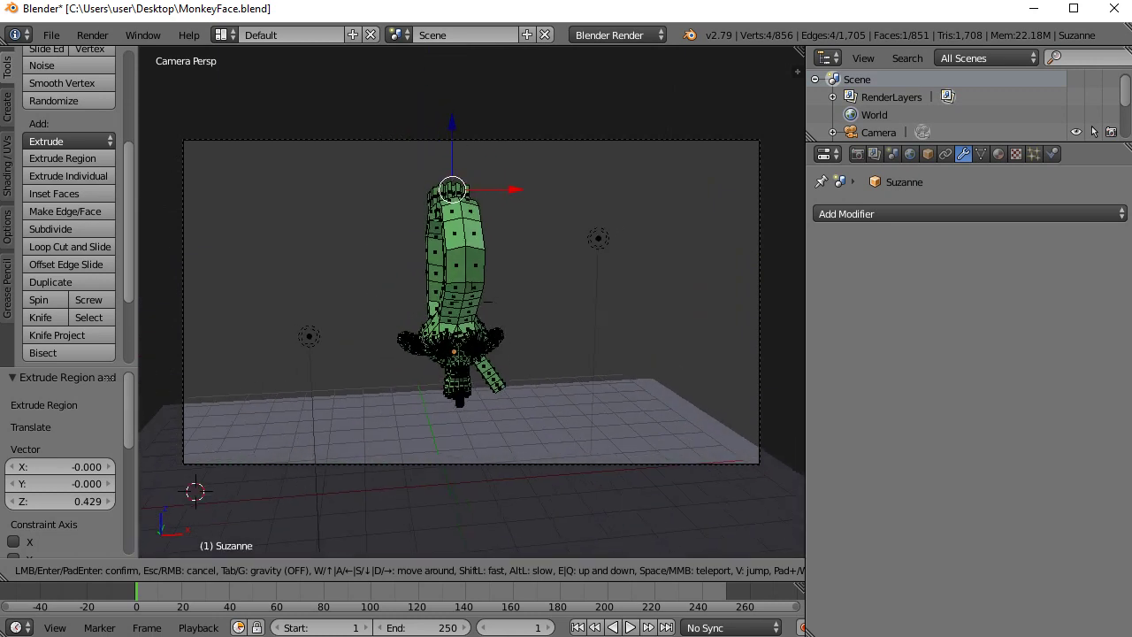
key(Return)
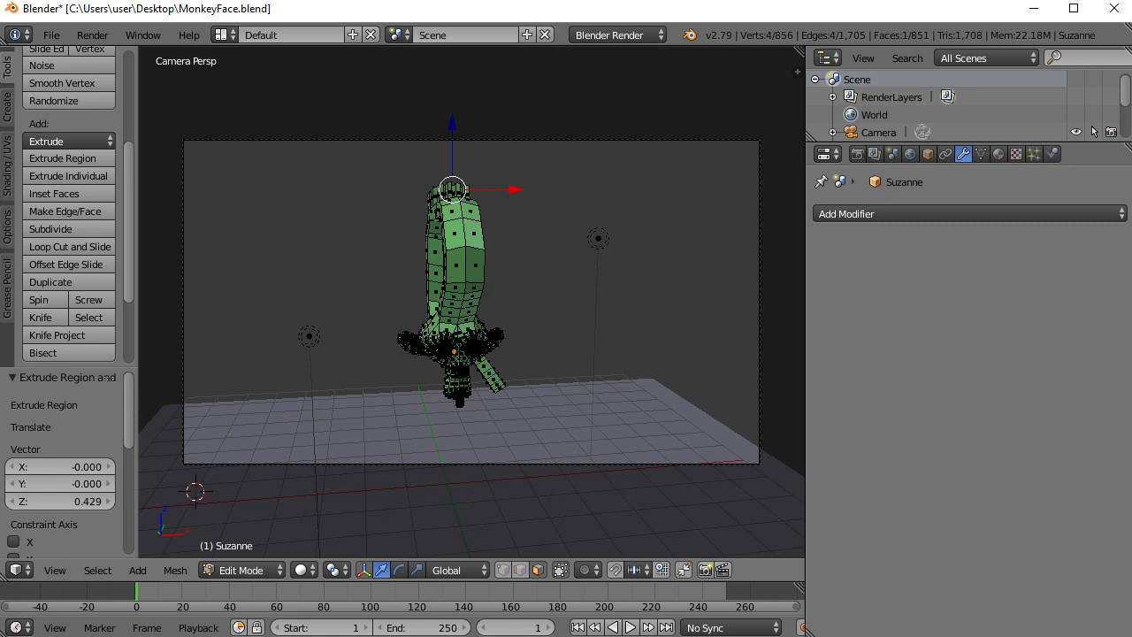
- Leave the camera view and render an image of the whole model
key(KP_0)
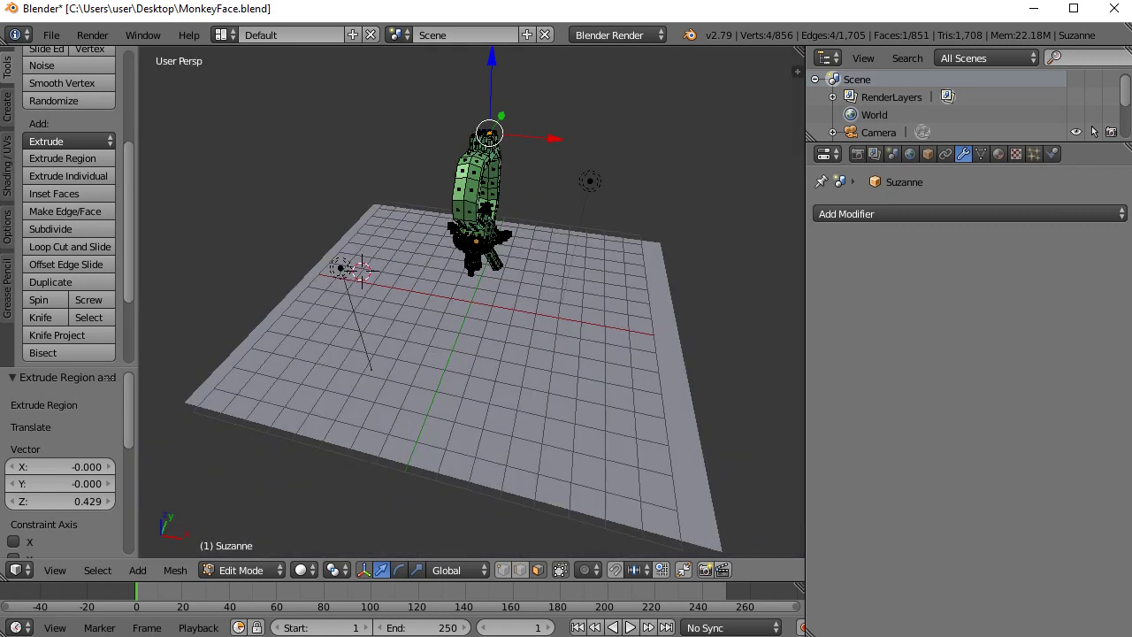
click(92, 34)
click(115, 53)
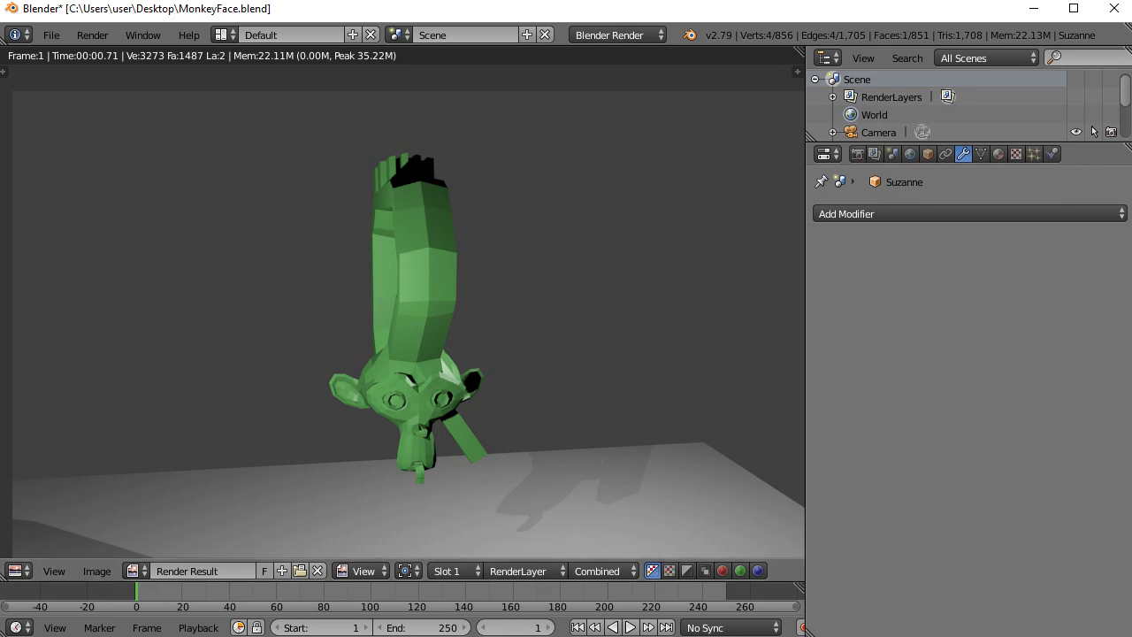
- Save MonkeyFace.blend under its existing name and close the program
click(51, 34)
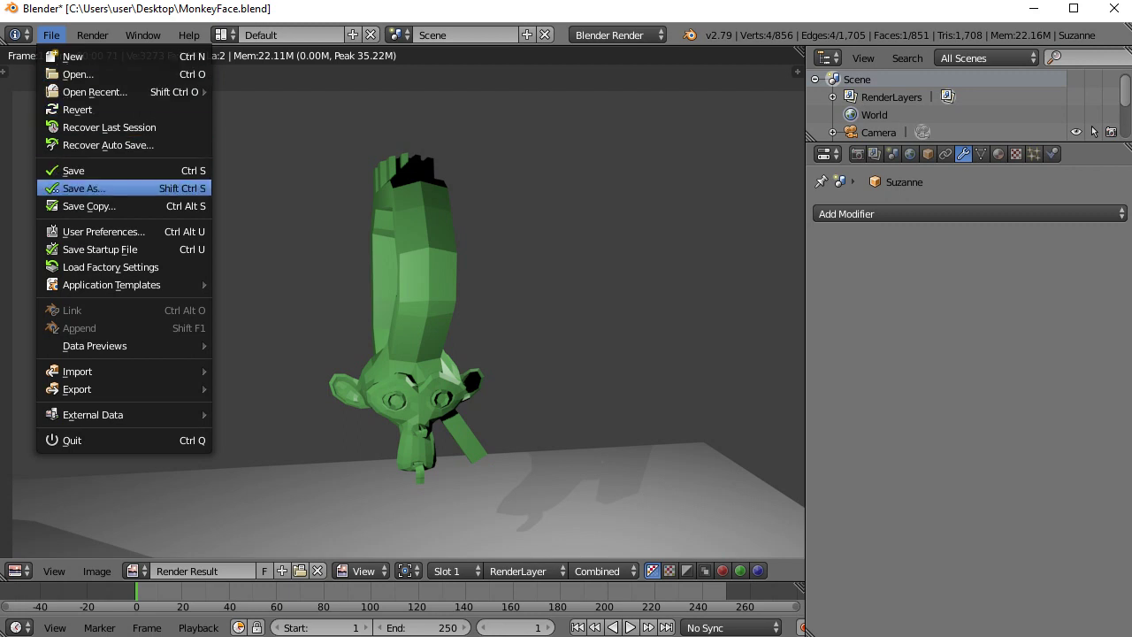
click(73, 170)
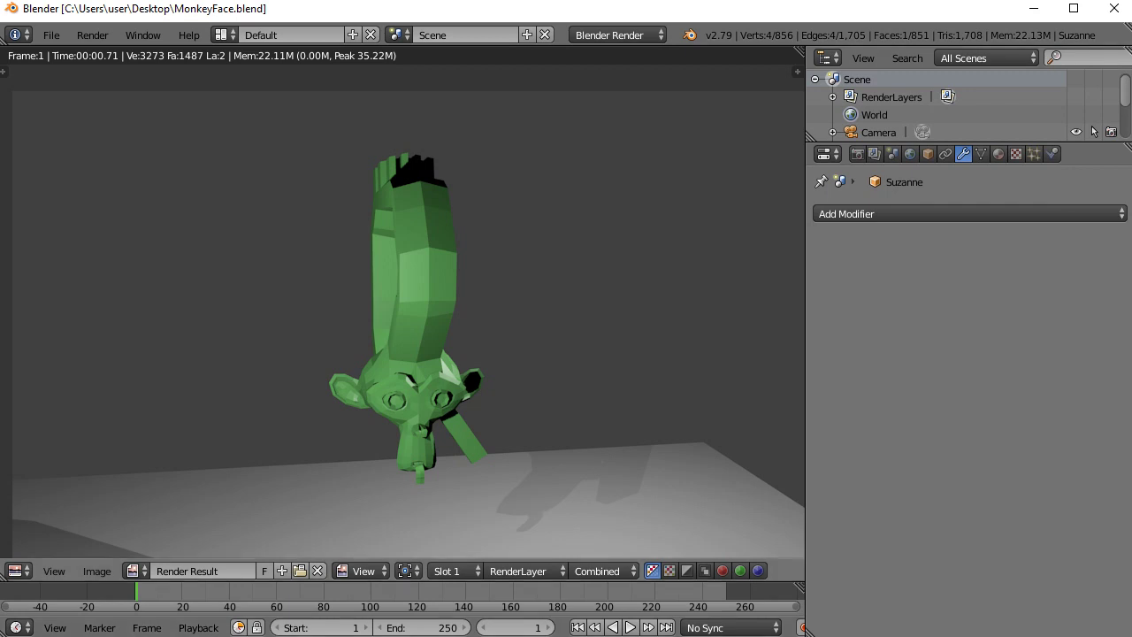
click(1114, 8)
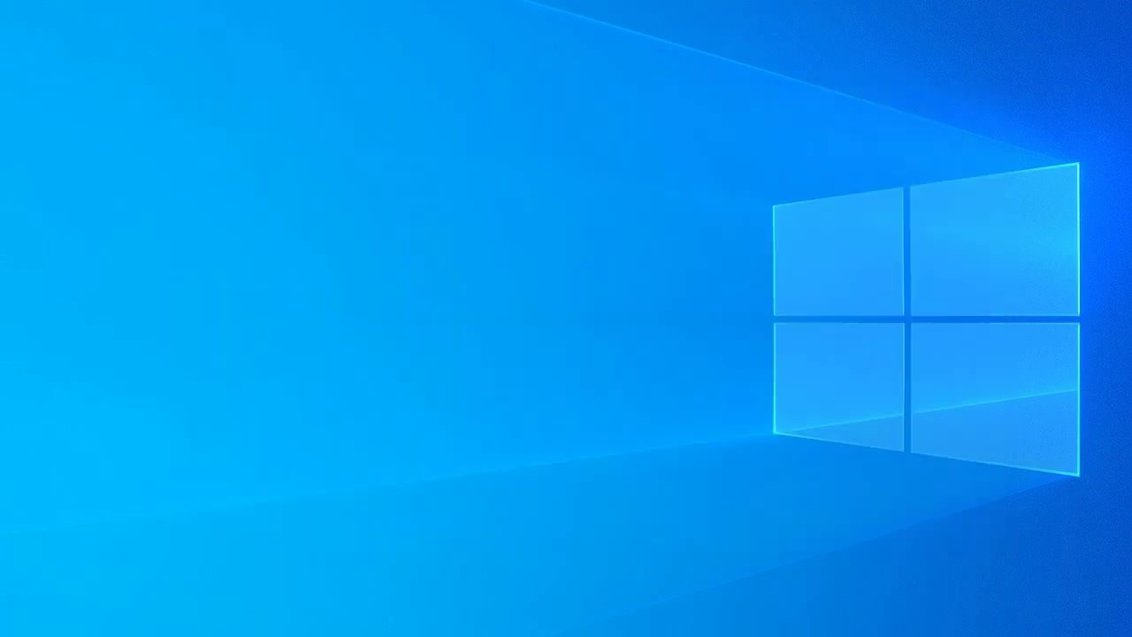